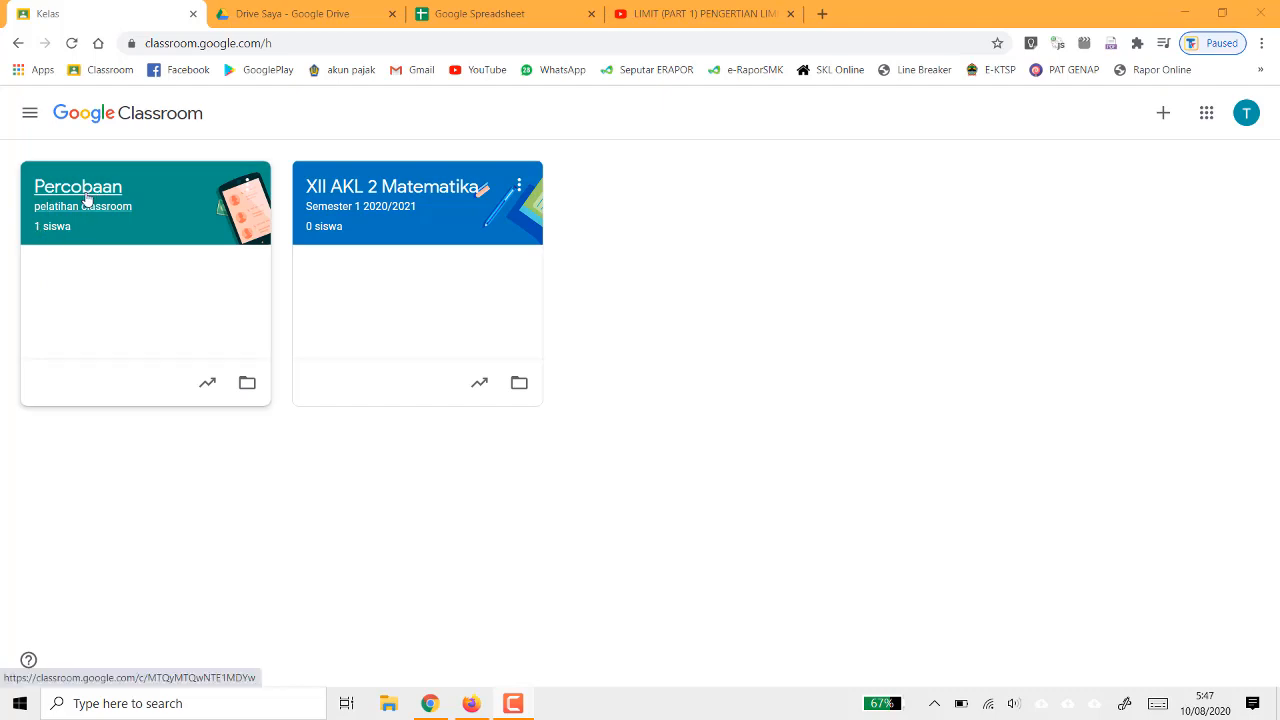
# - Open the Percobaan class and start a new quiz assignment (Tugas kuis) in its classwork
pyautogui.click(87, 199)
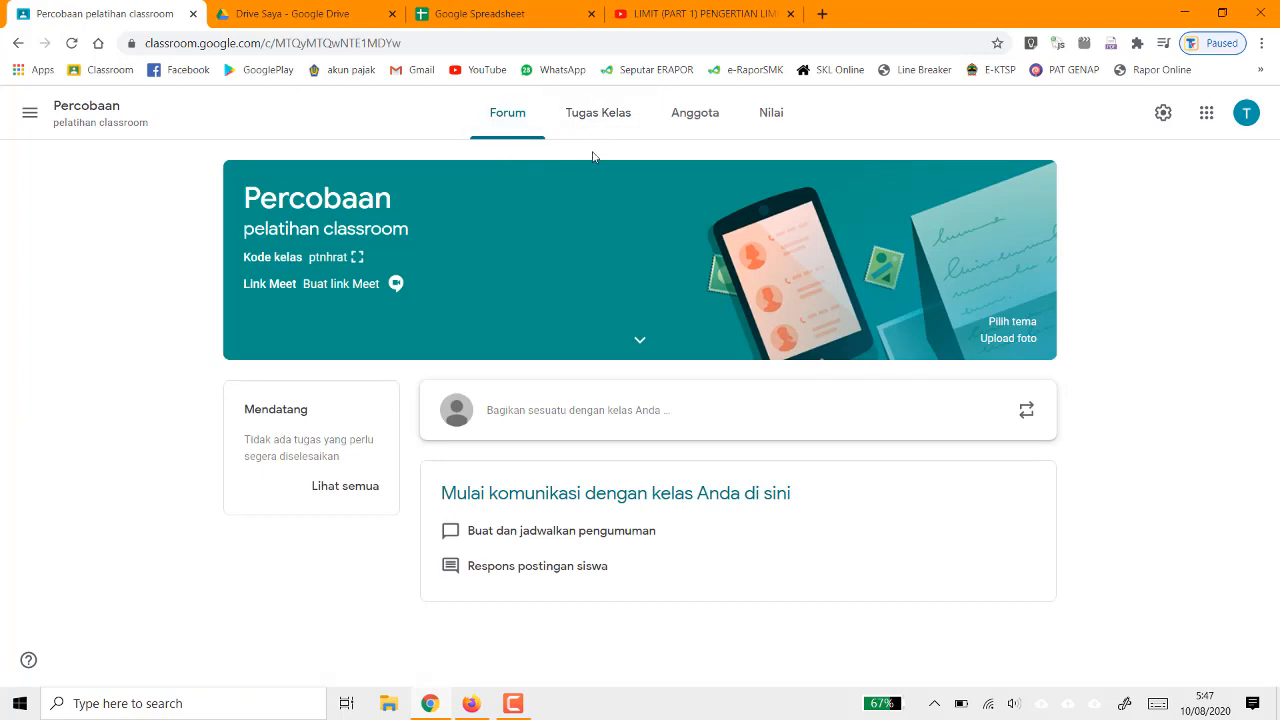
pyautogui.click(585, 118)
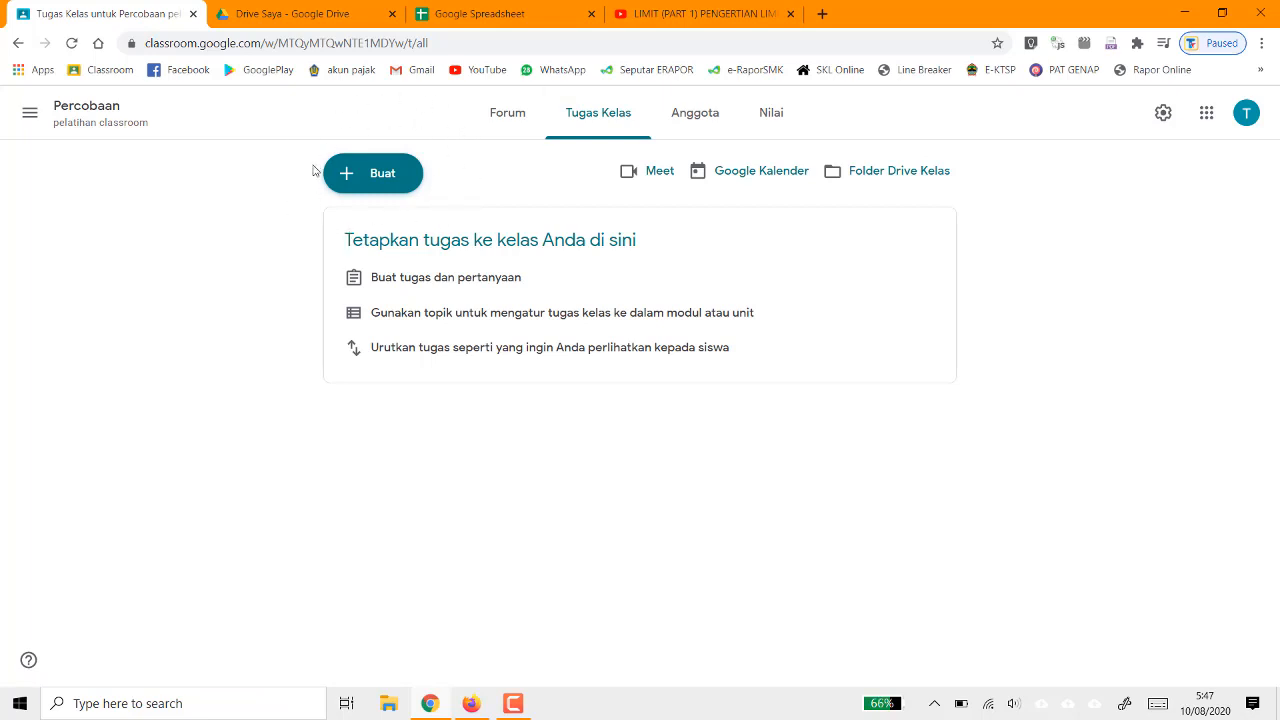
pyautogui.click(396, 178)
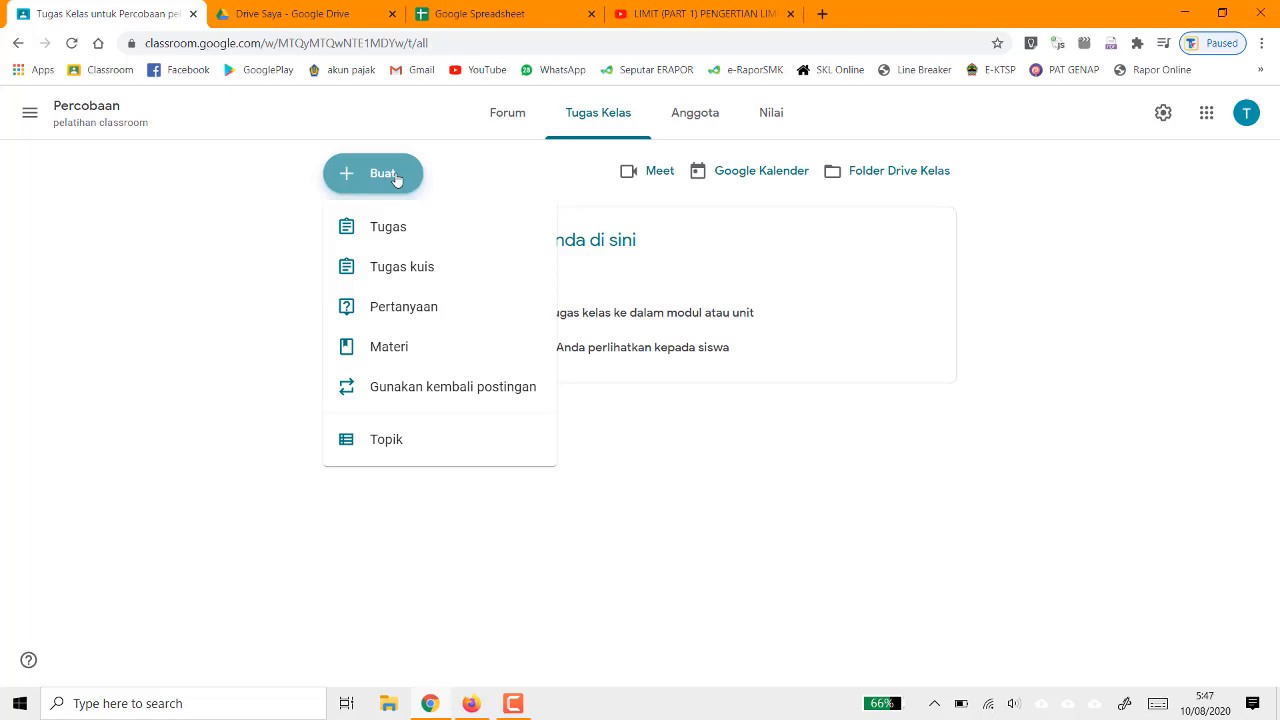
pyautogui.click(386, 279)
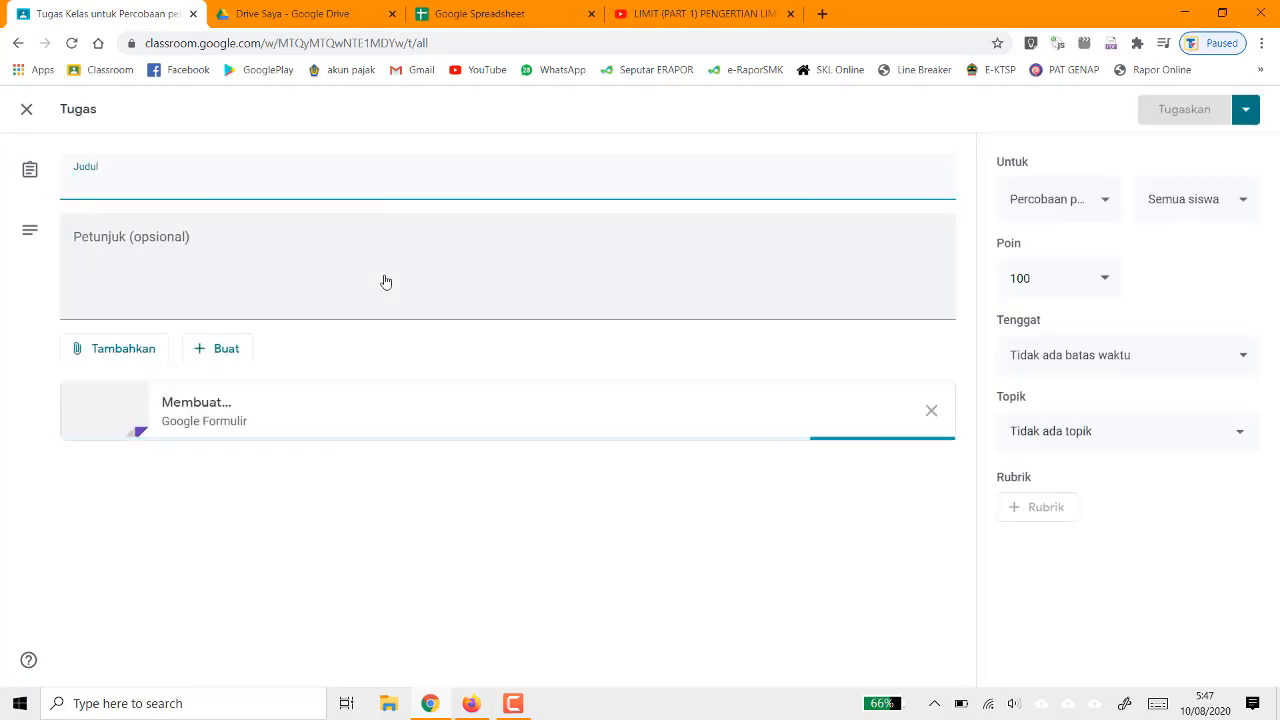
# - Title the assignment "Tugas 1" and enter the instructions "kerjakan dengan benar"
pyautogui.click(220, 188)
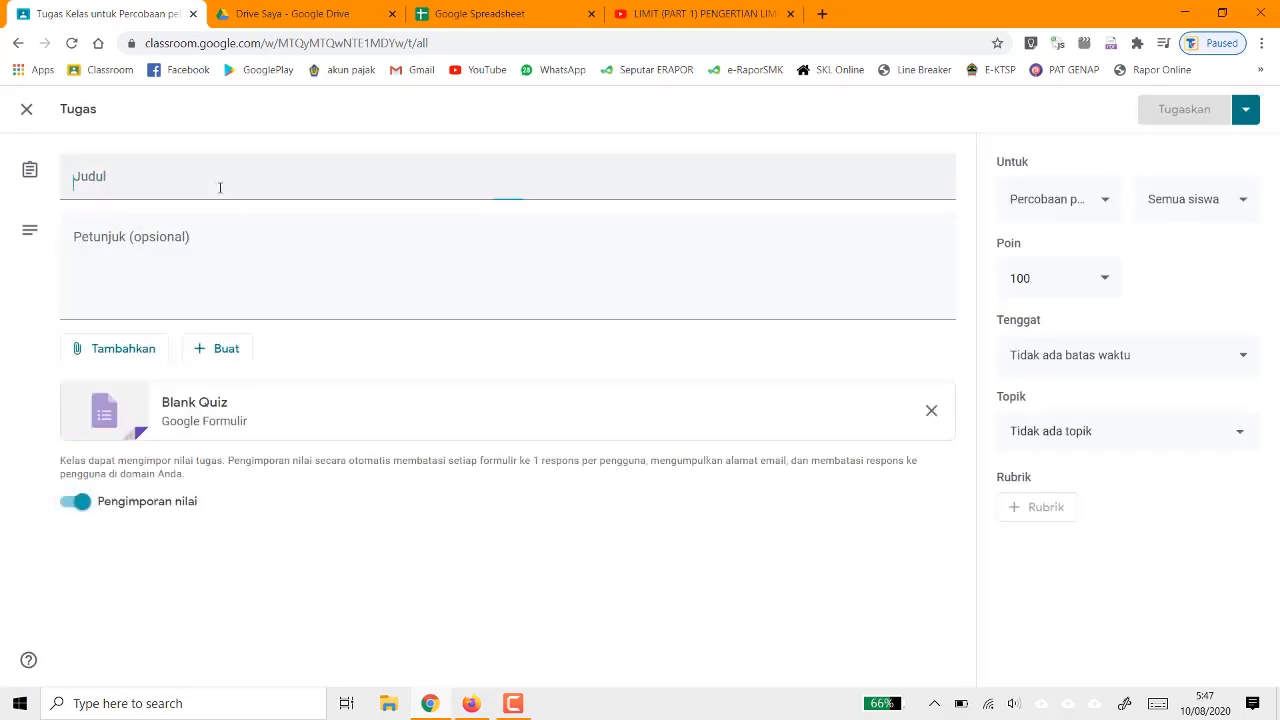
pyautogui.write('T')
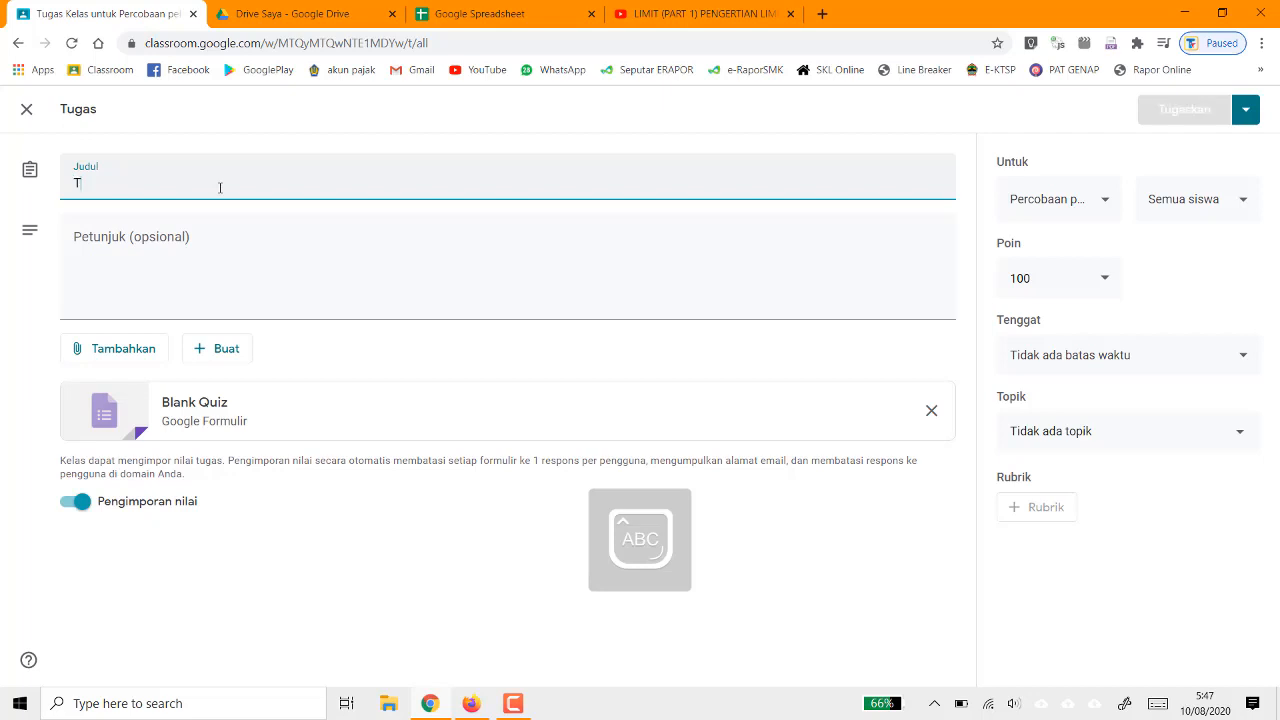
pyautogui.write('ugas ')
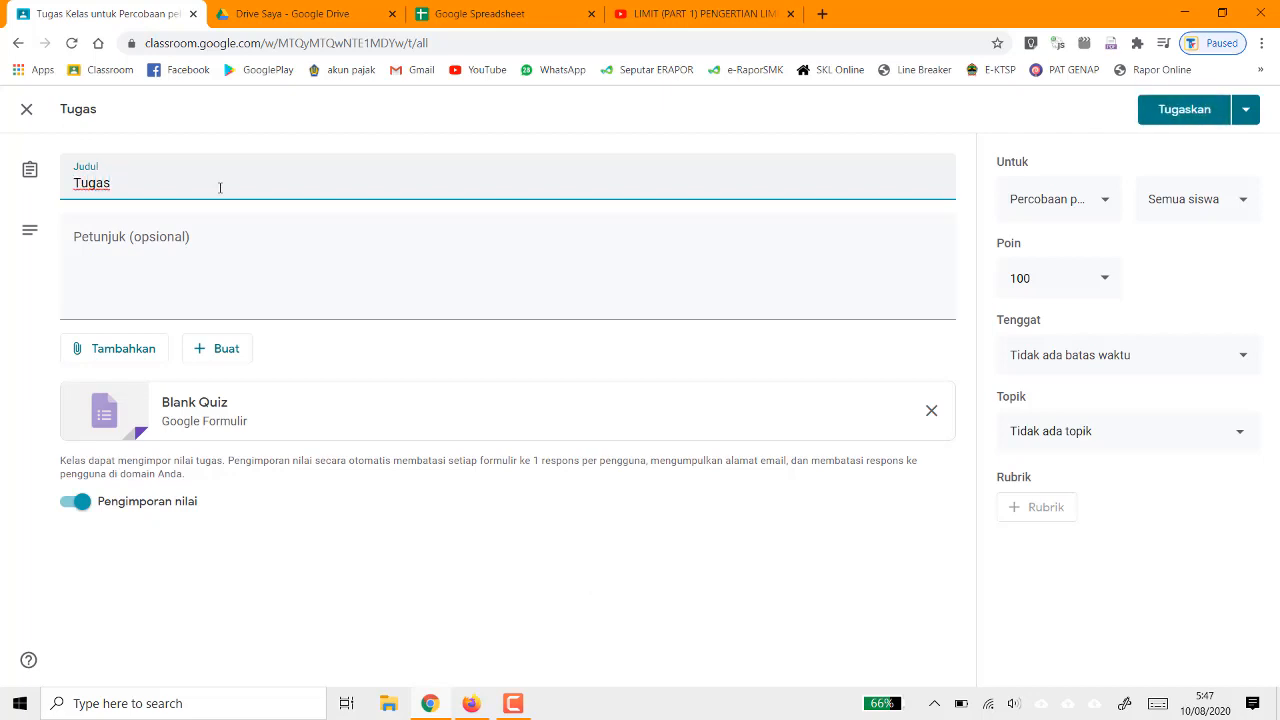
pyautogui.write('1')
pyautogui.click(176, 284)
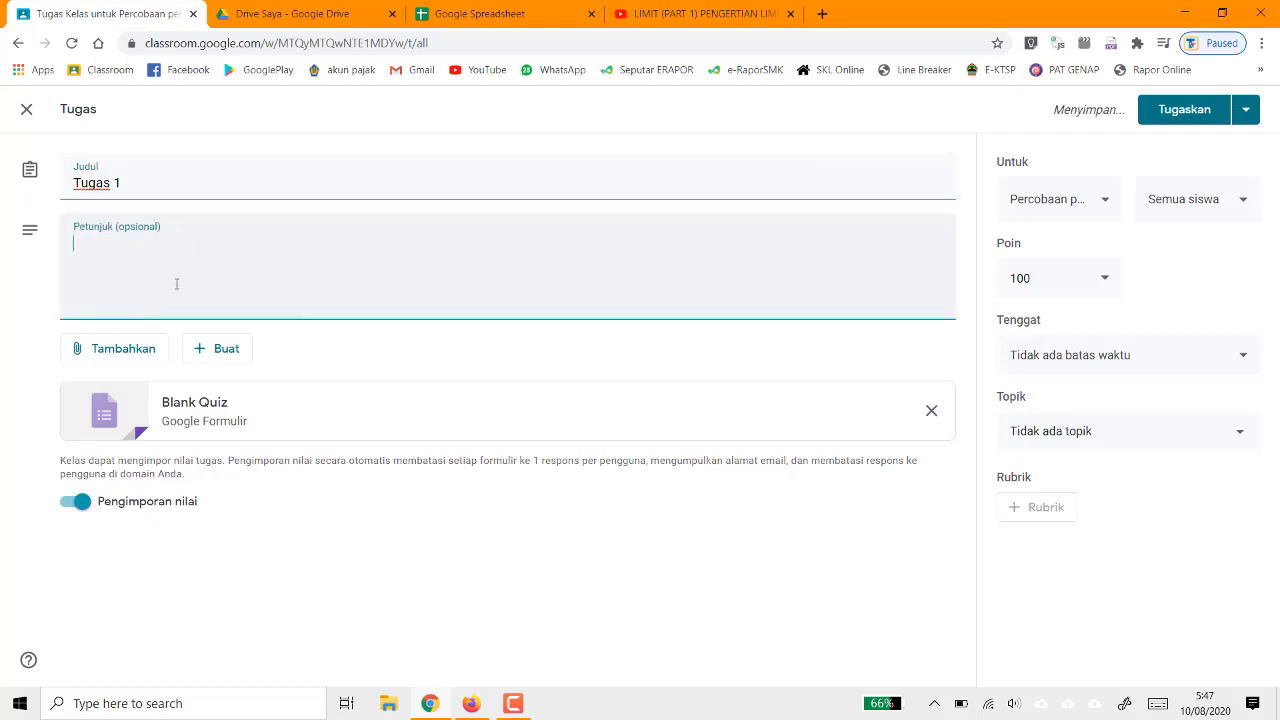
pyautogui.write('k')
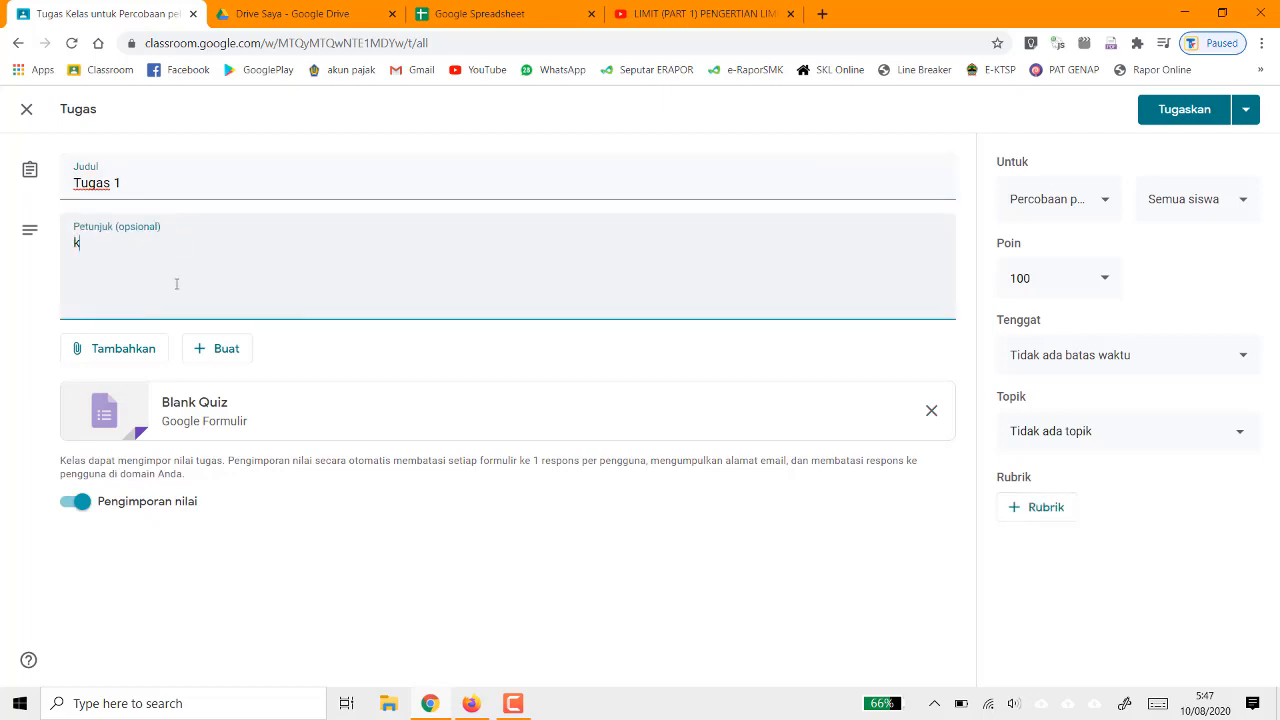
pyautogui.write('erjakan dengan benar')
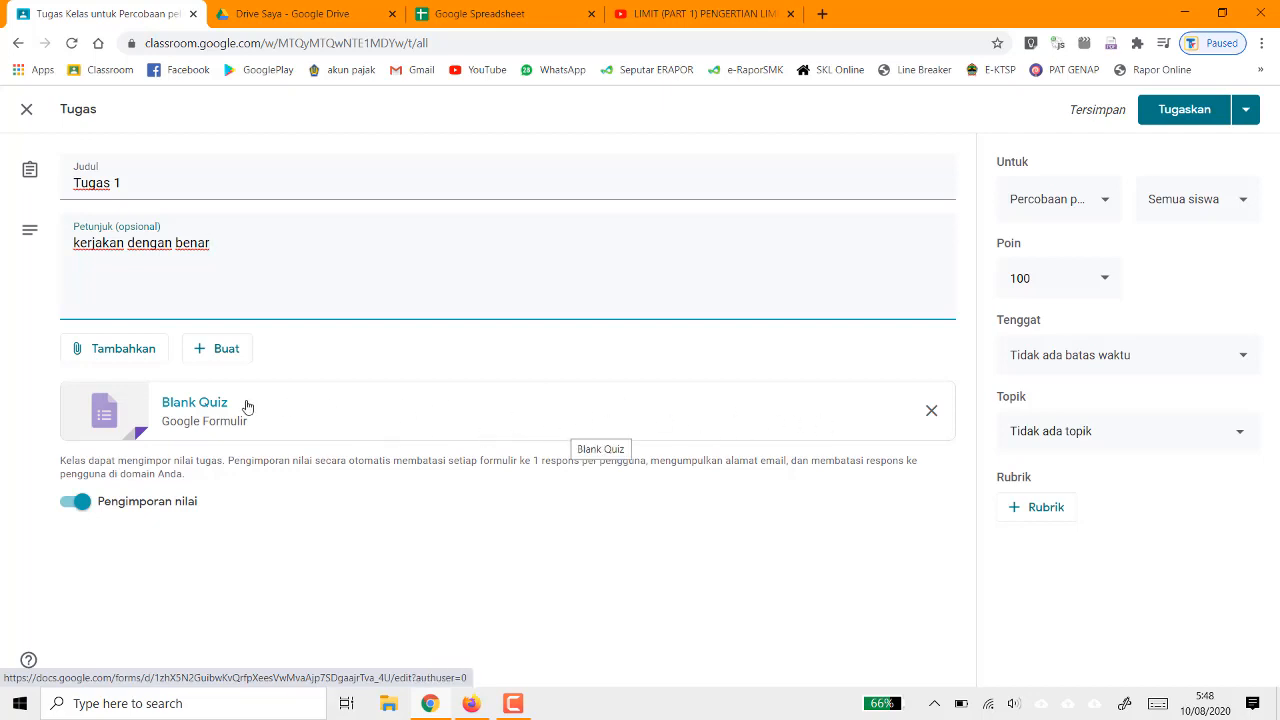
# - Open the attached Blank Quiz form and import all questions from the existing "tugas 1" form
pyautogui.click(735, 428)
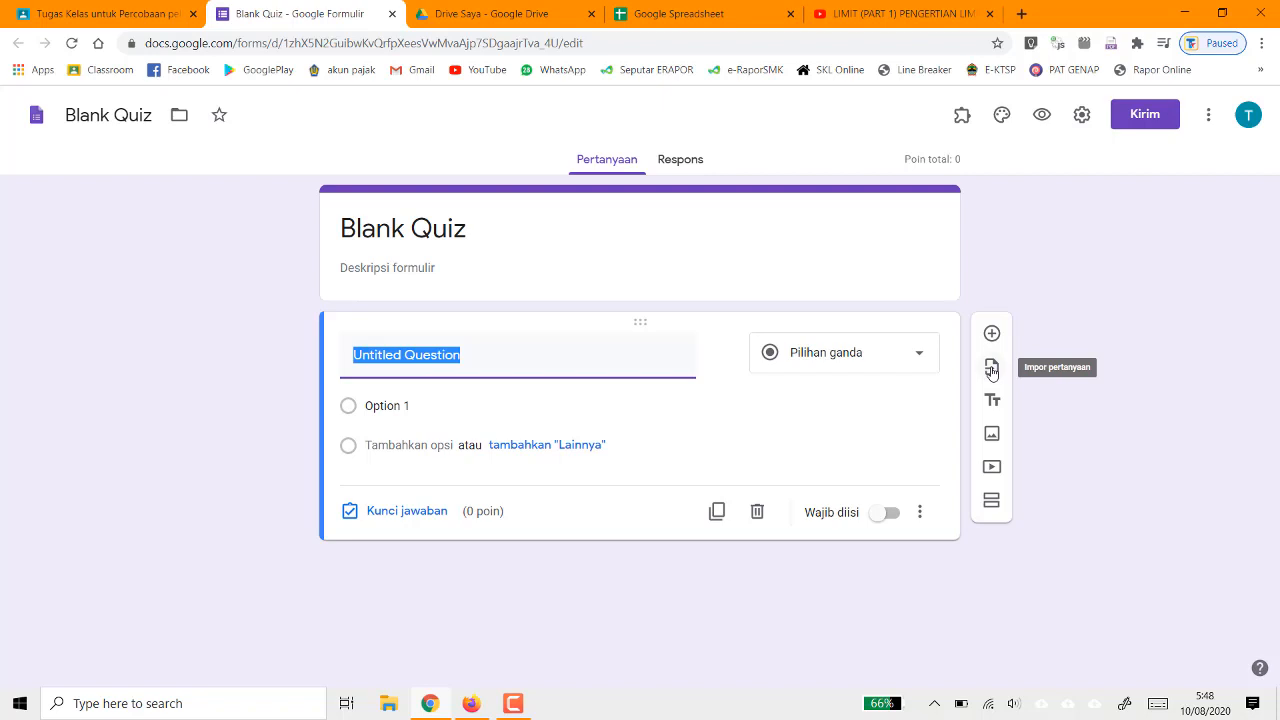
pyautogui.click(991, 369)
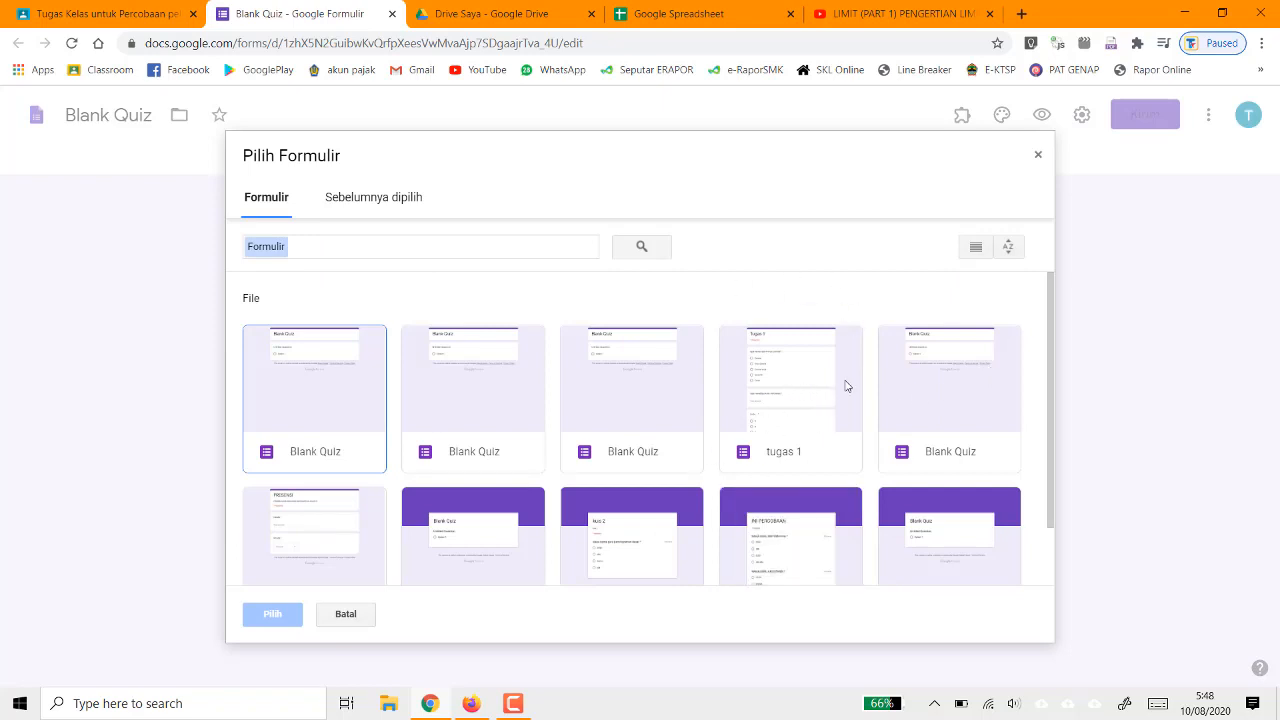
pyautogui.click(800, 391)
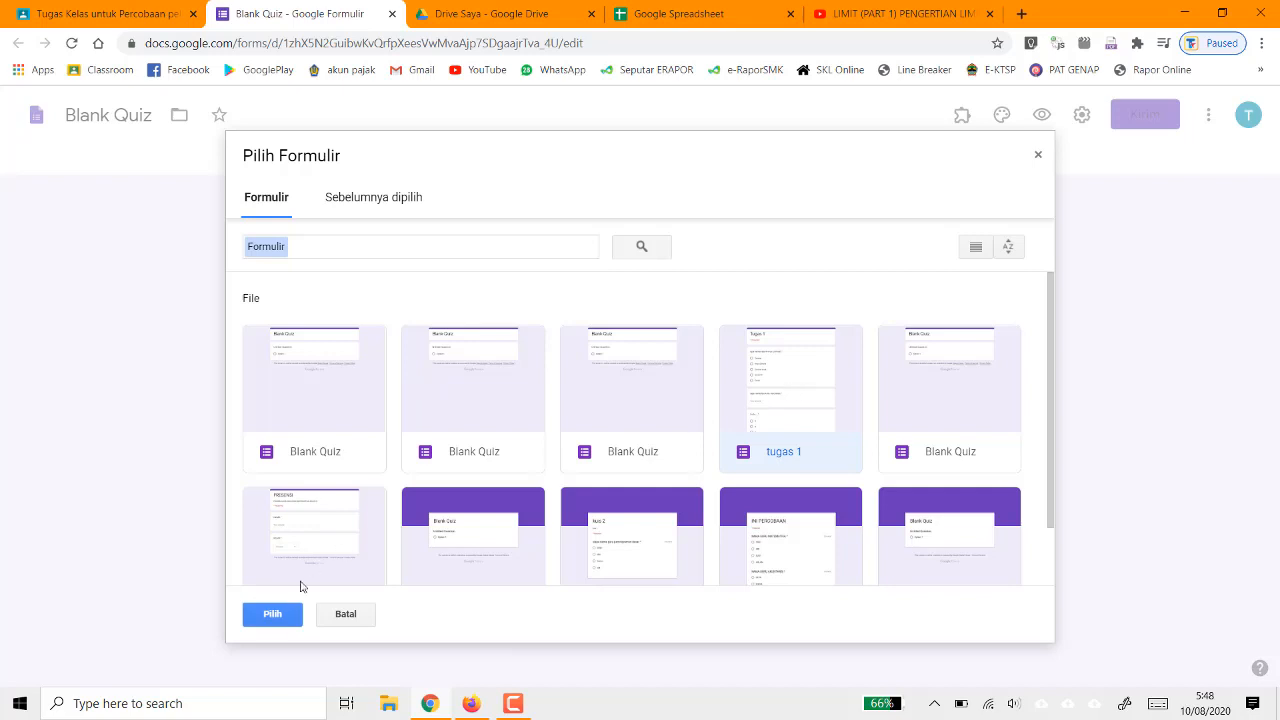
pyautogui.click(279, 615)
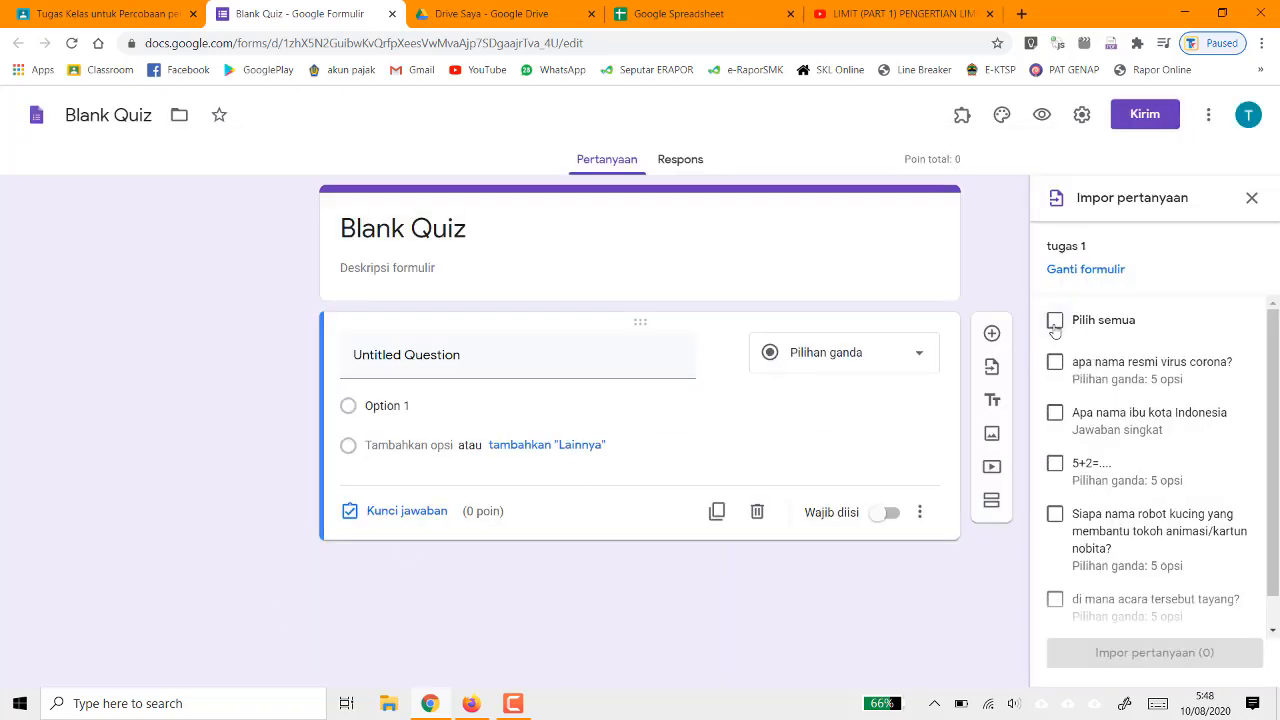
pyautogui.click(1055, 329)
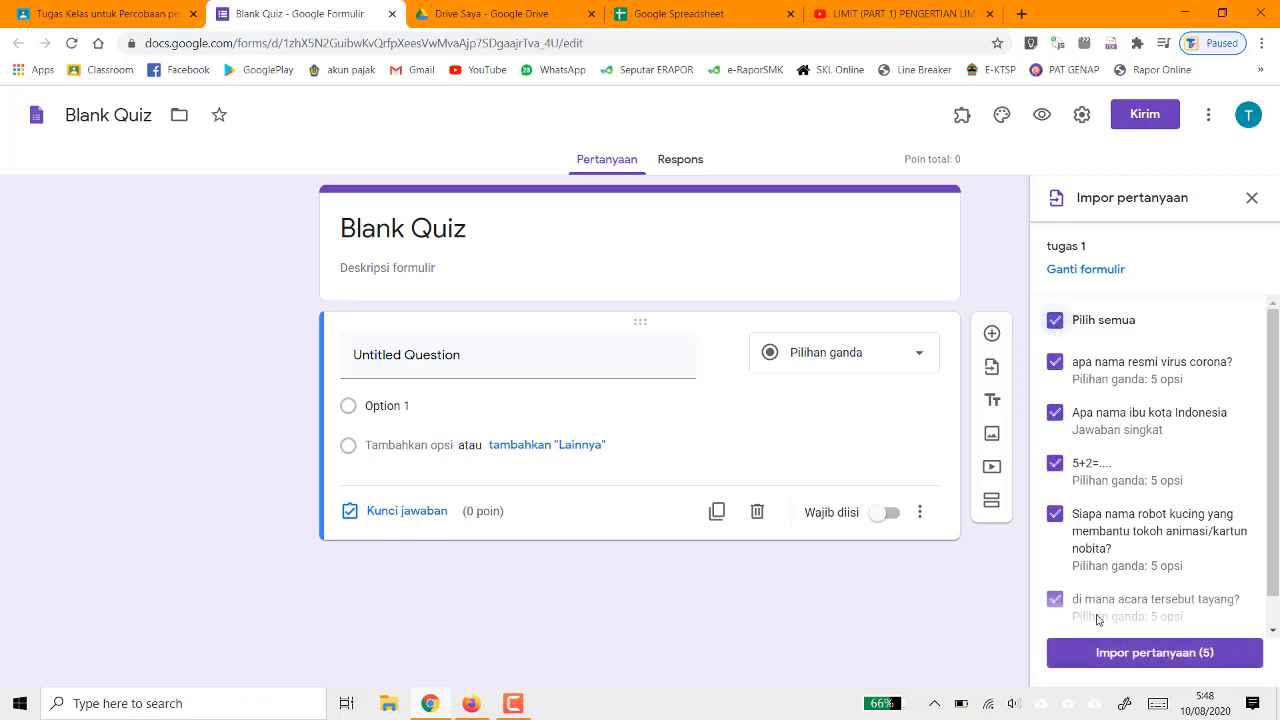
pyautogui.click(1095, 653)
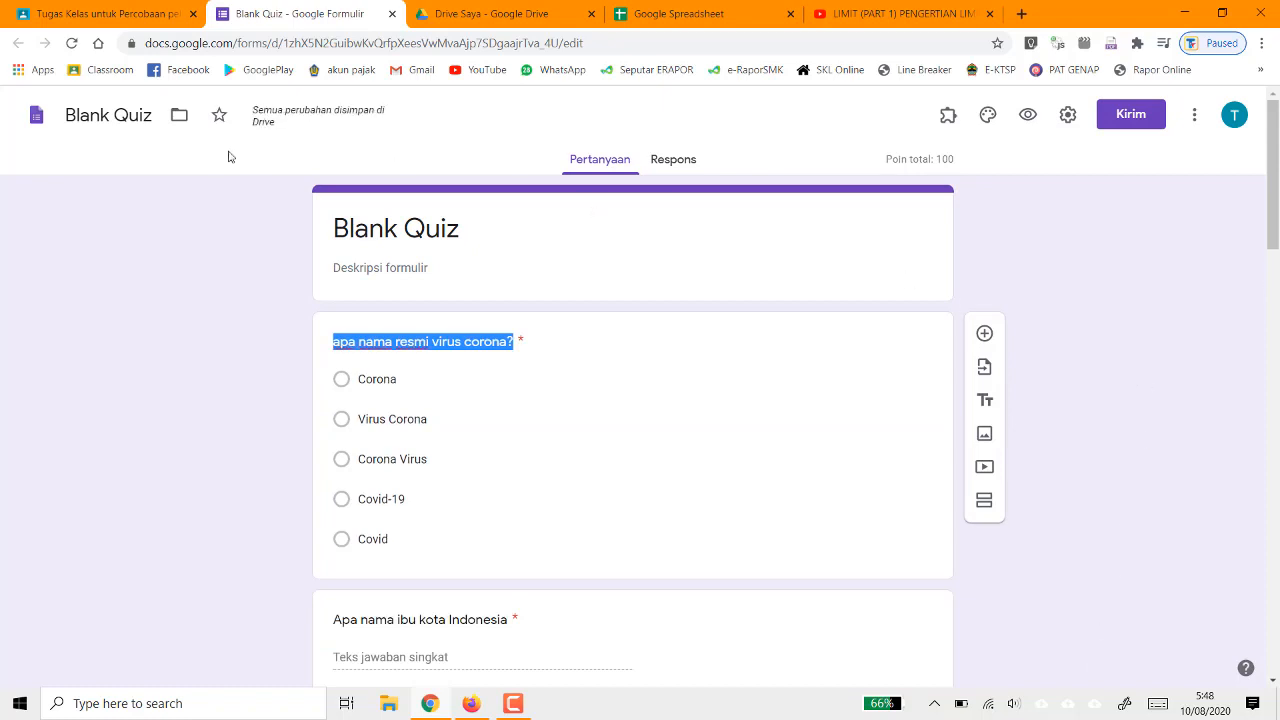
# - Rename the quiz form's file as "Tugas 1"
pyautogui.click(116, 118)
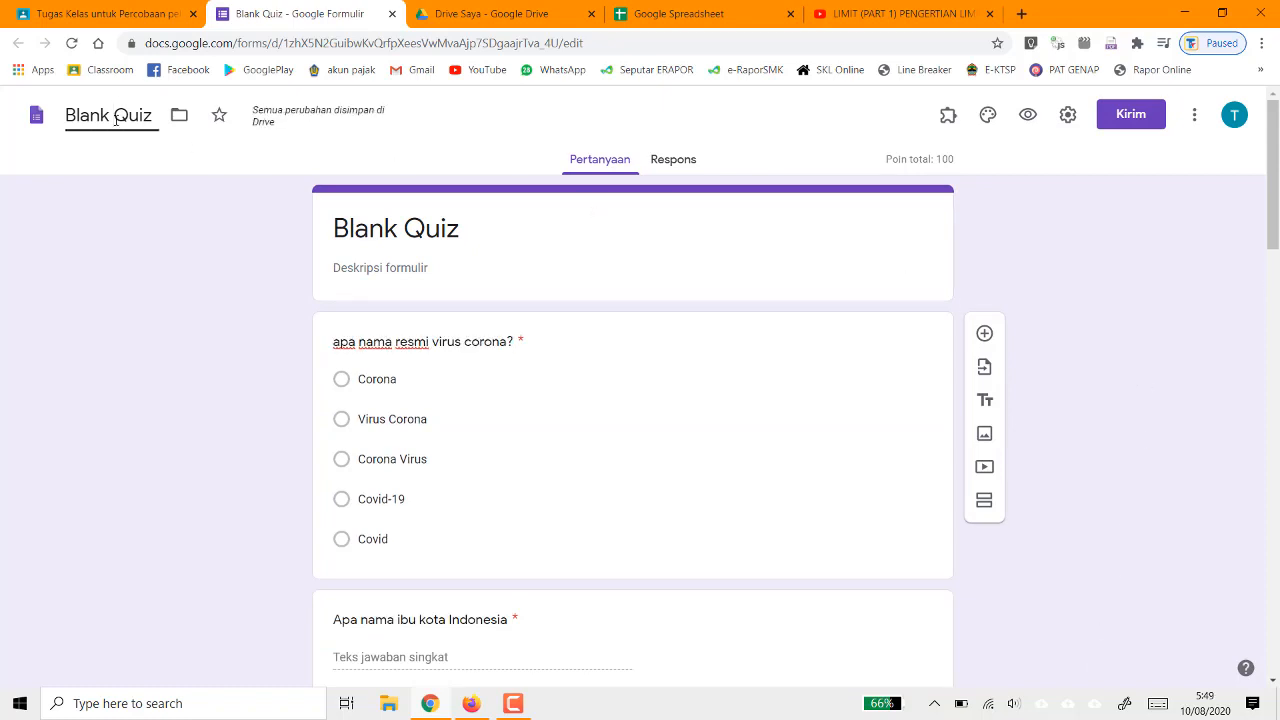
pyautogui.moveTo(150, 118); pyautogui.dragTo(28, 115)
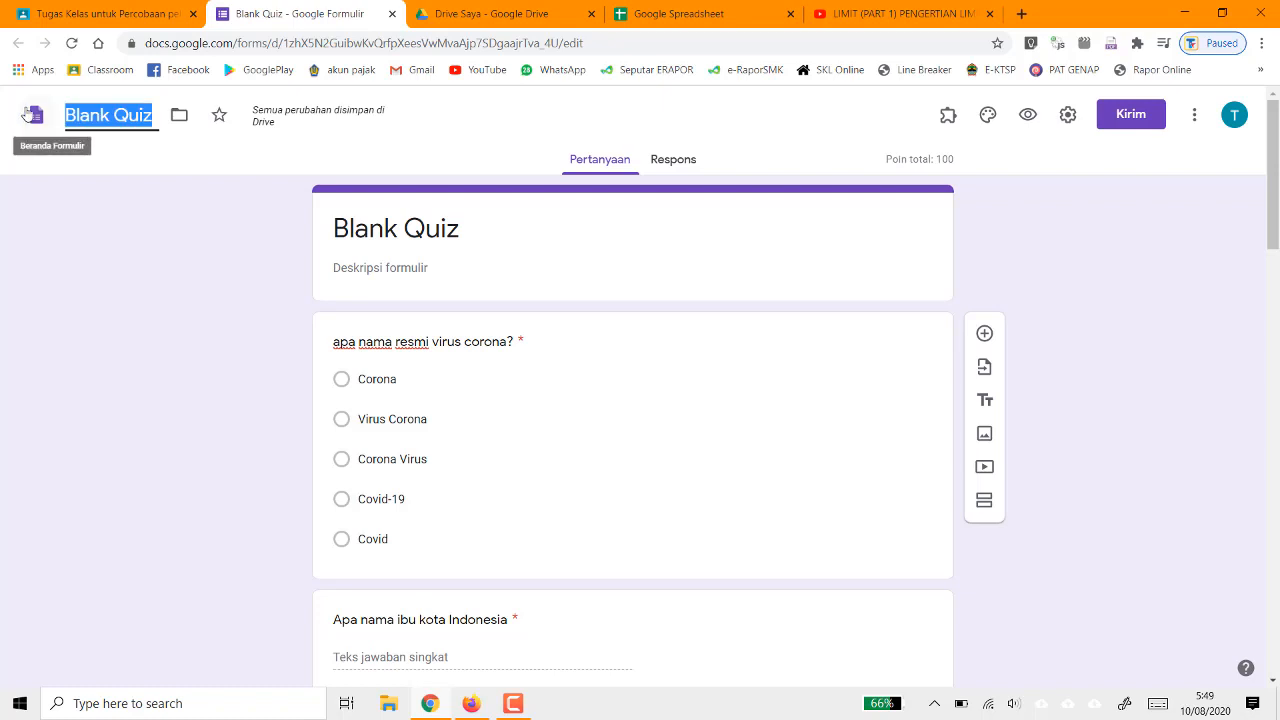
pyautogui.press('capslock')
pyautogui.write('T')
pyautogui.press('capslock')
pyautogui.write('ug')
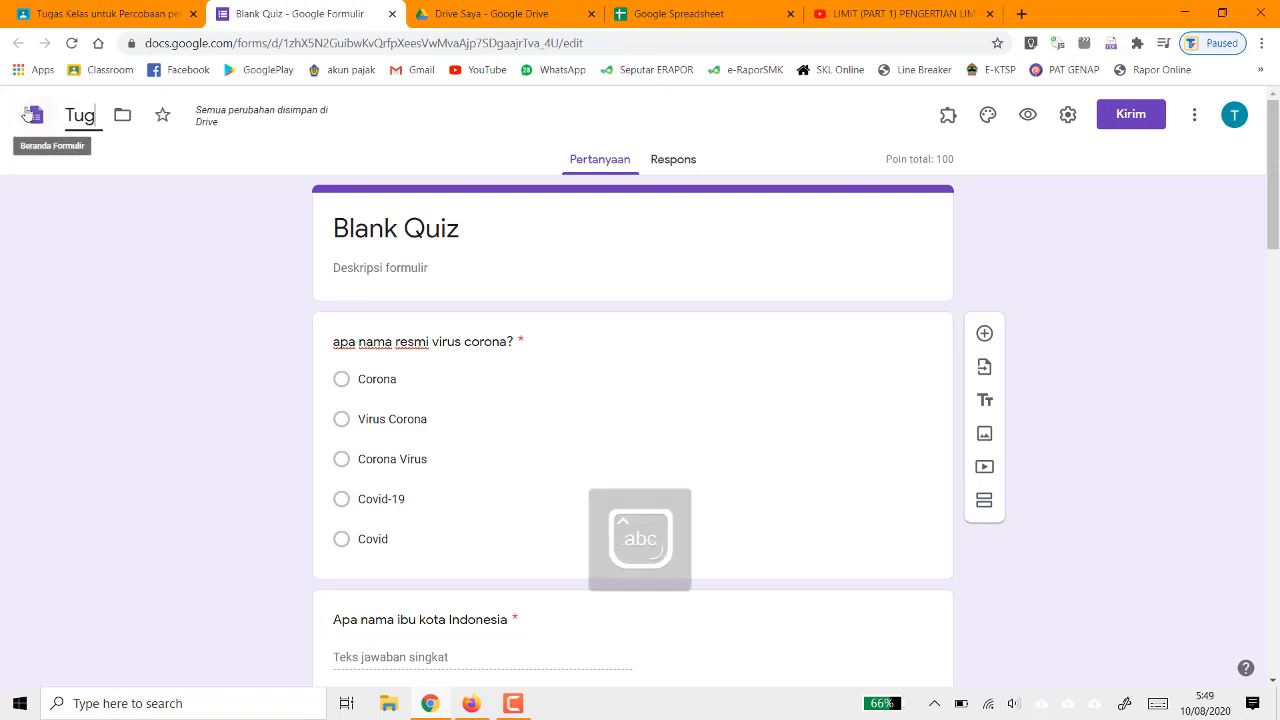
pyautogui.write('as 1')
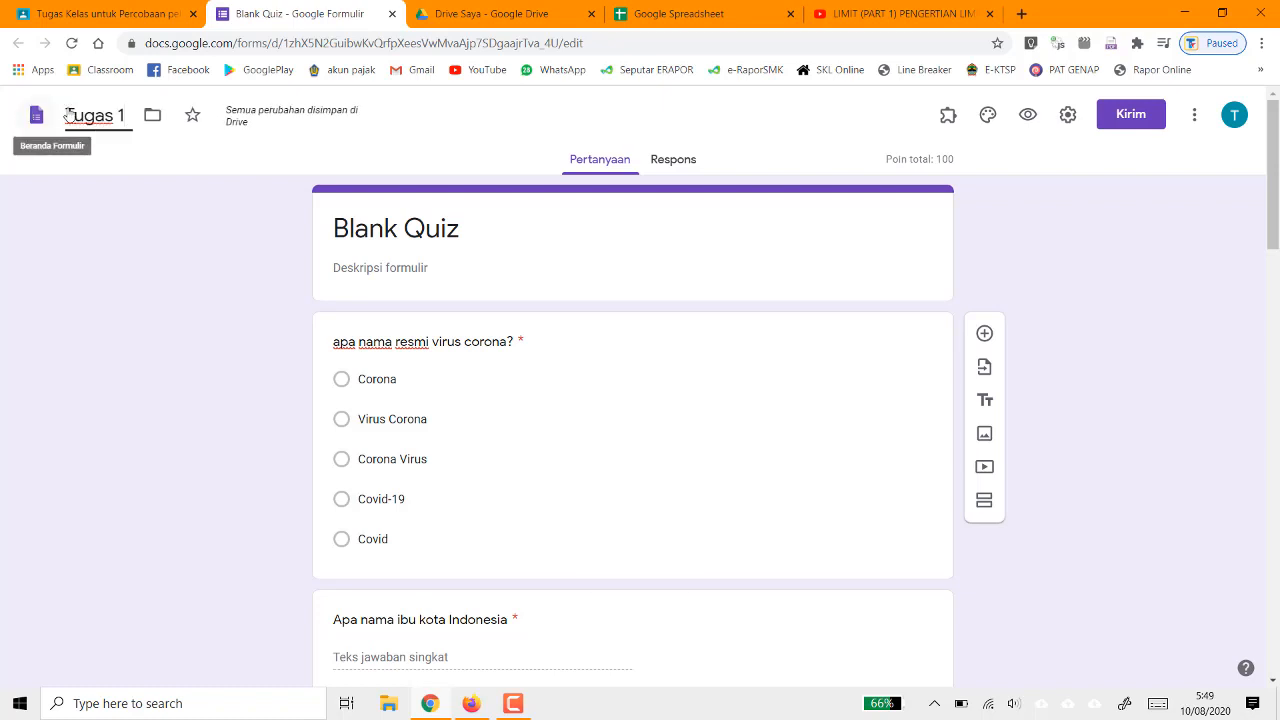
# - Set the form's heading to "tugas 1" and its description to "tugas limit fungsi"
pyautogui.click(358, 248)
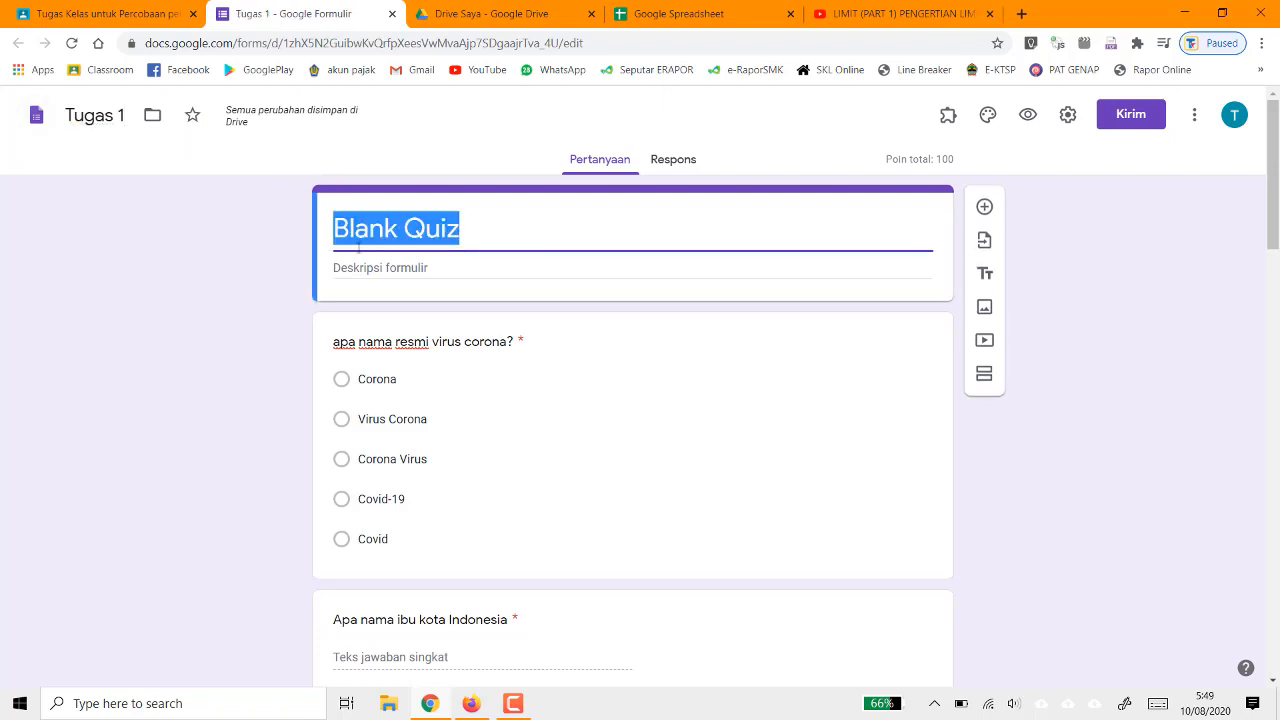
pyautogui.write('t')
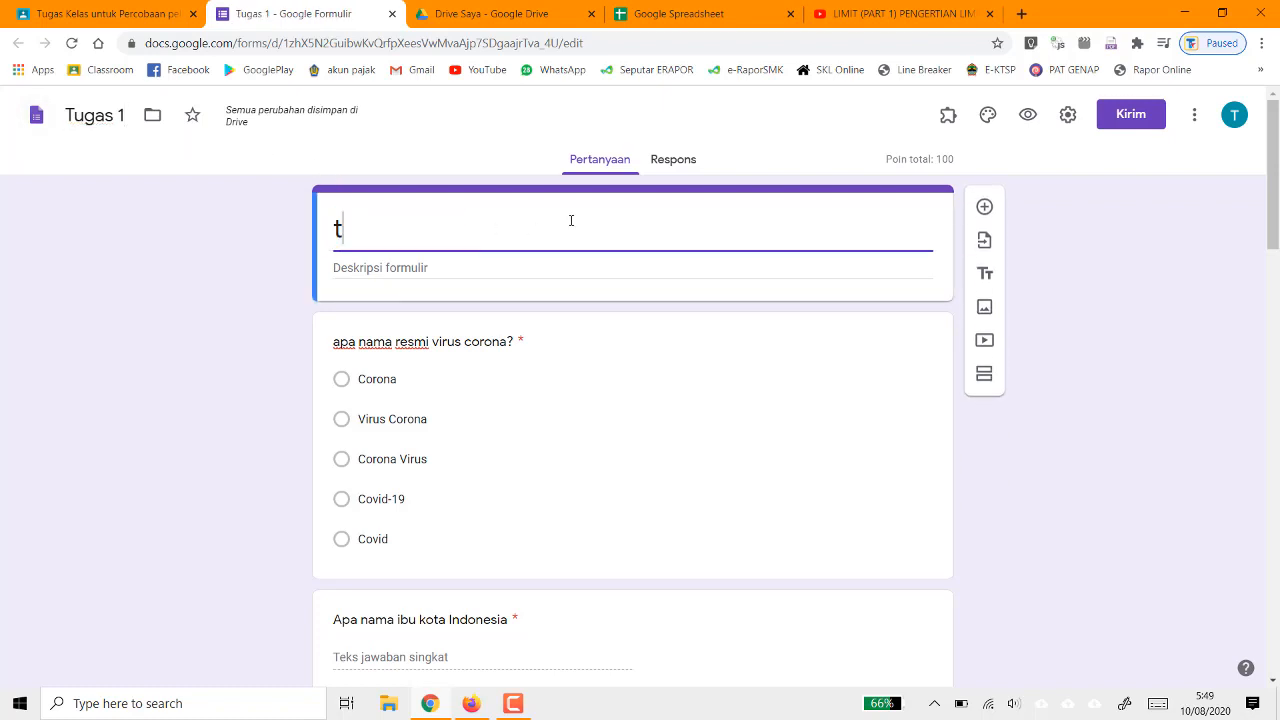
pyautogui.write('ugas 1')
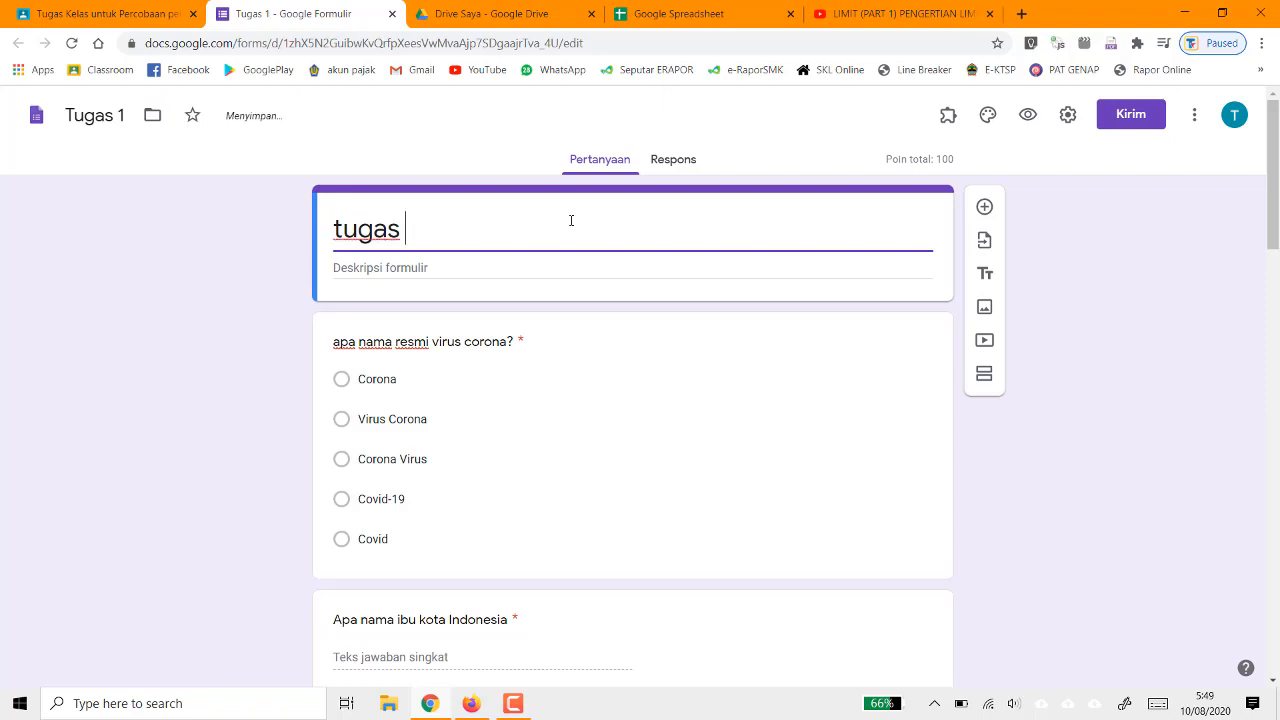
pyautogui.click(516, 268)
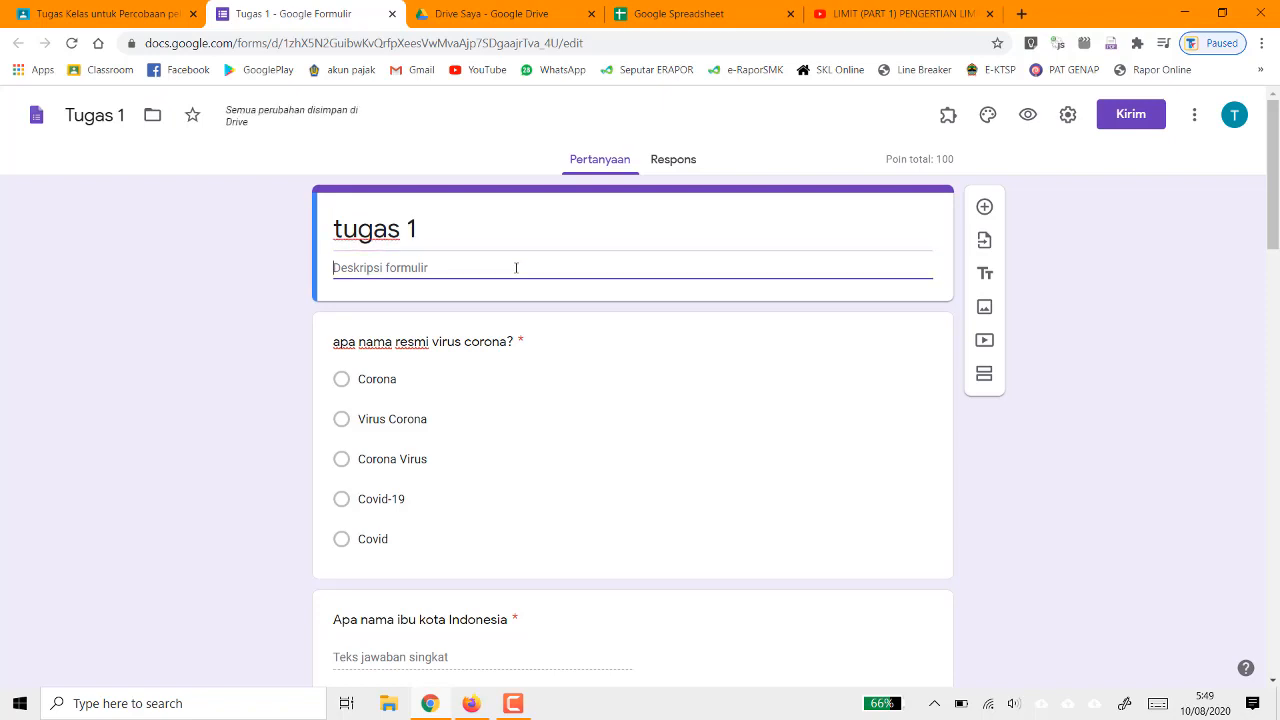
pyautogui.write('tugas lim')
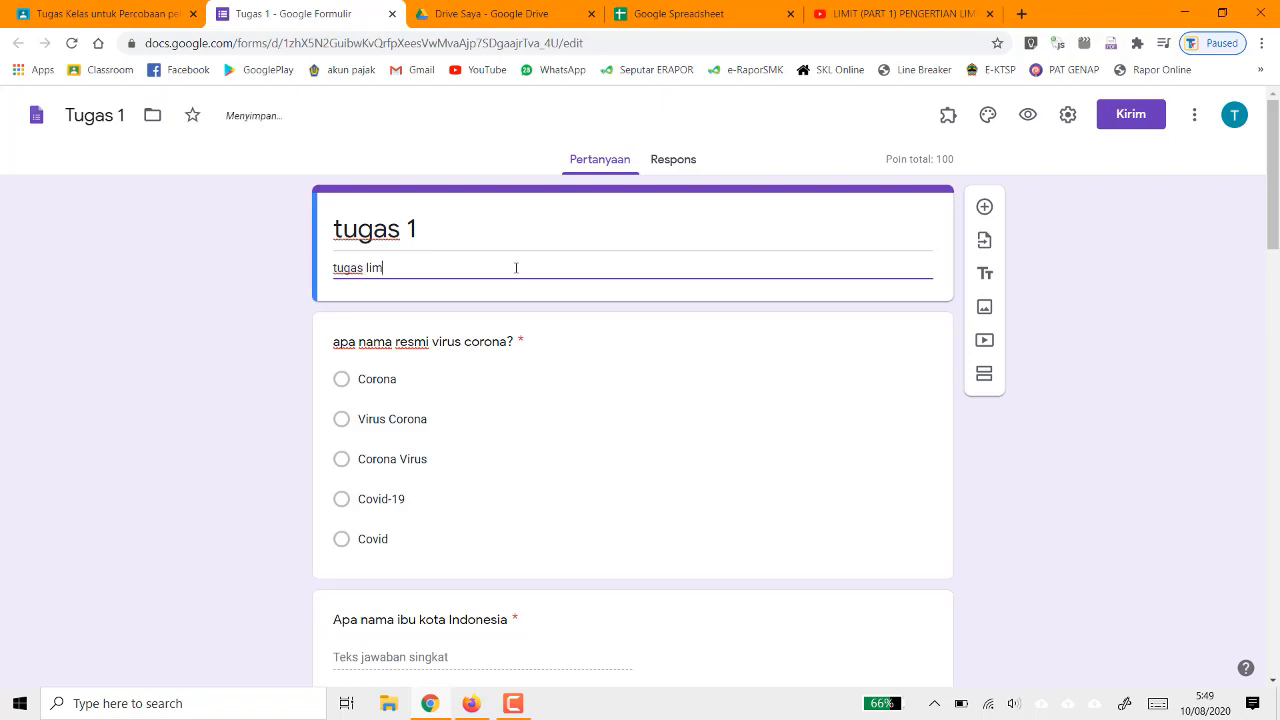
pyautogui.write('it fungsi')
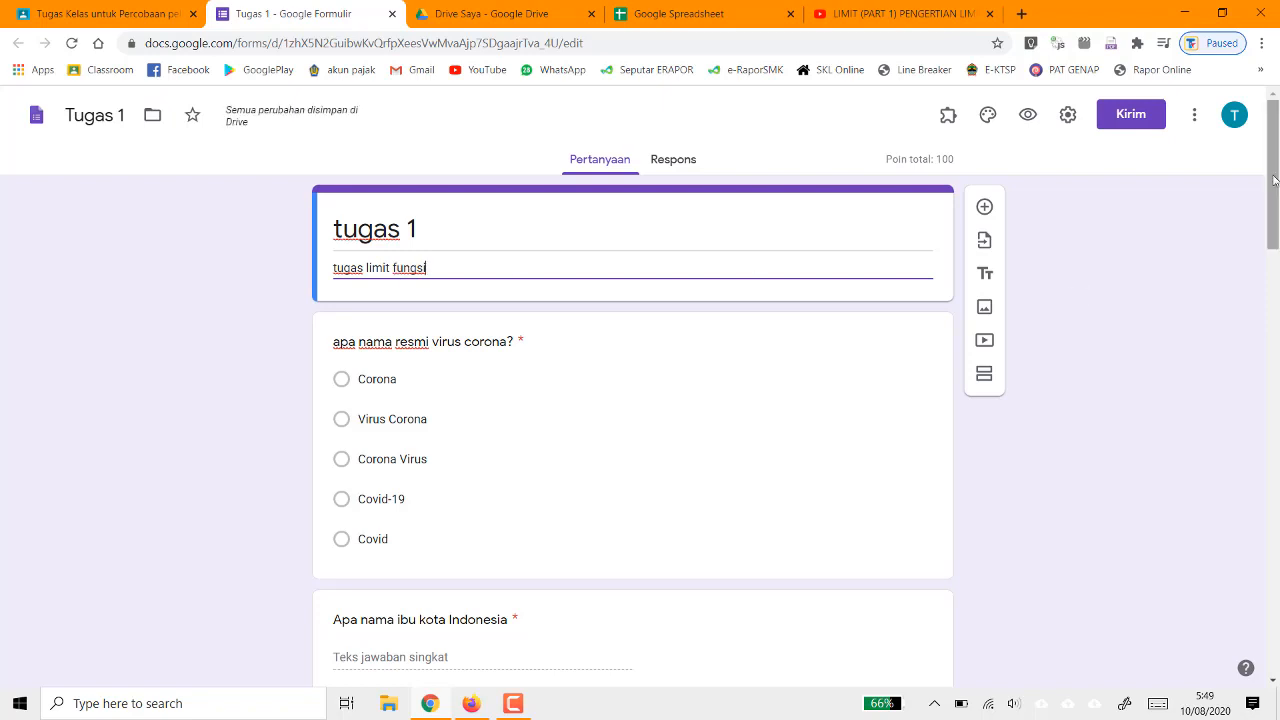
# - Delete the empty Untitled Question at the end of the form
pyautogui.moveTo(1275, 203); pyautogui.dragTo(1262, 296)
pyautogui.moveTo(1262, 331); pyautogui.dragTo(1270, 625)
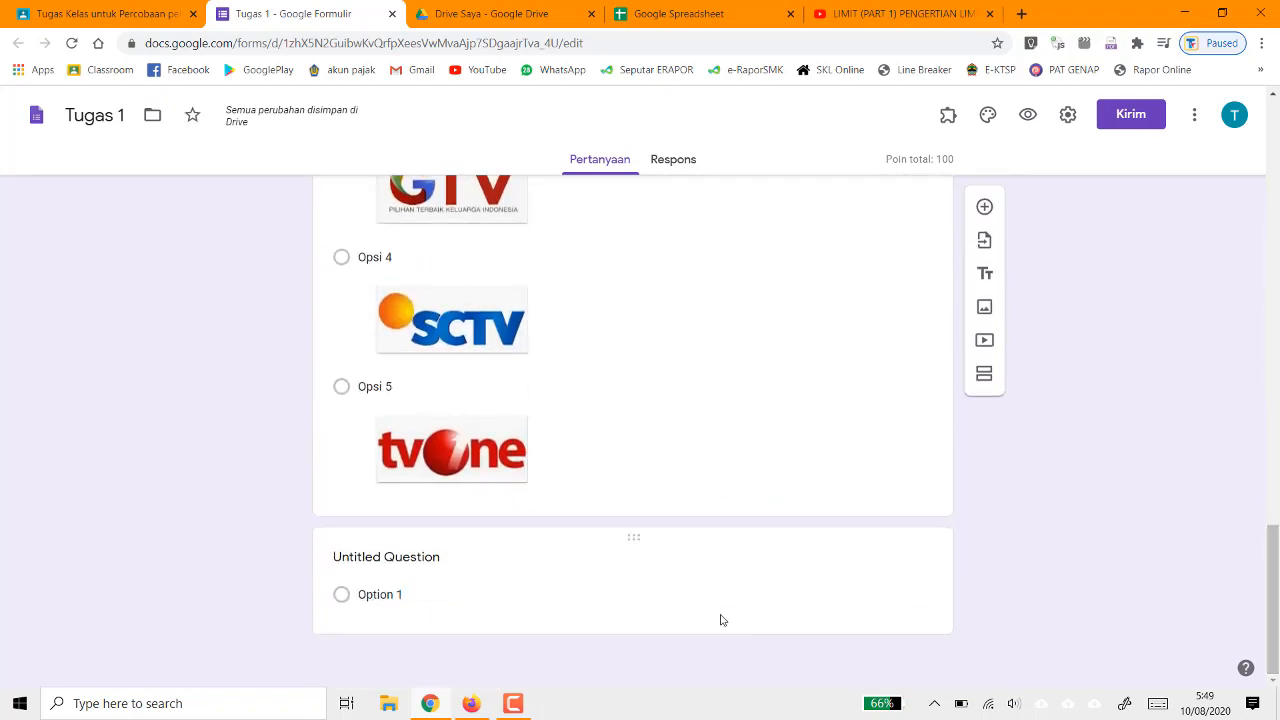
pyautogui.click(669, 596)
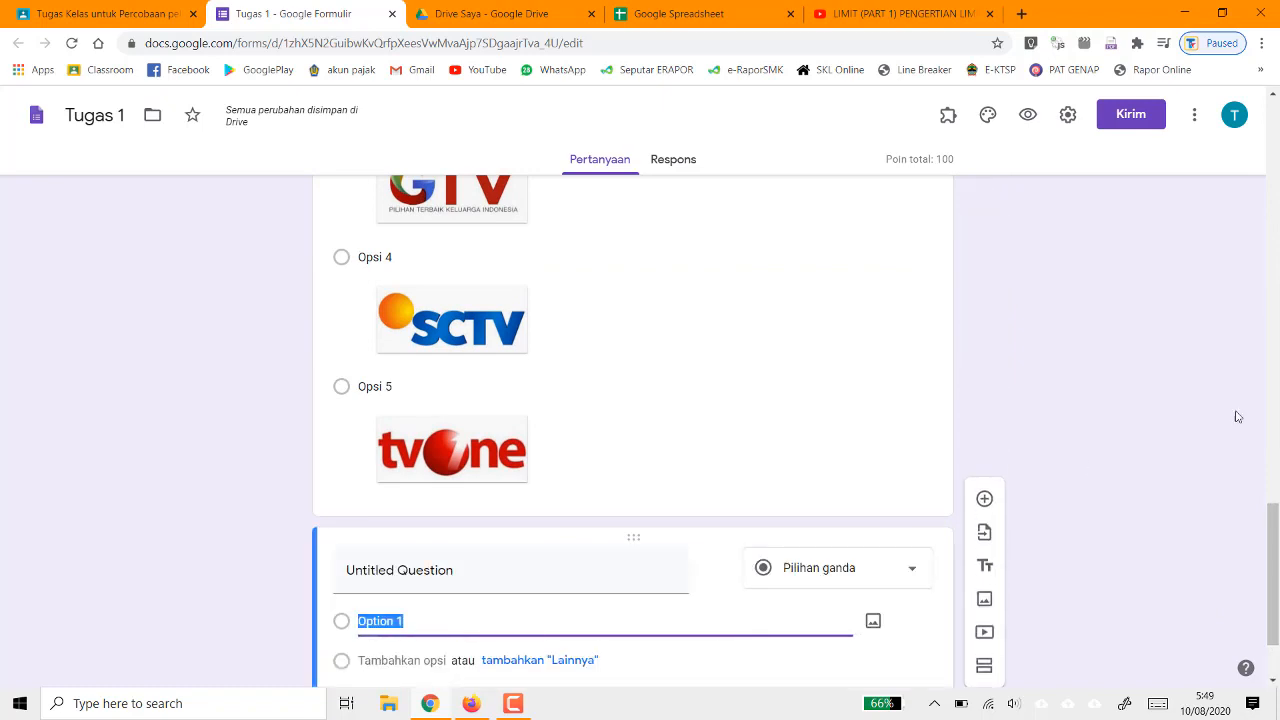
pyautogui.scroll(-1, 1275, 530)
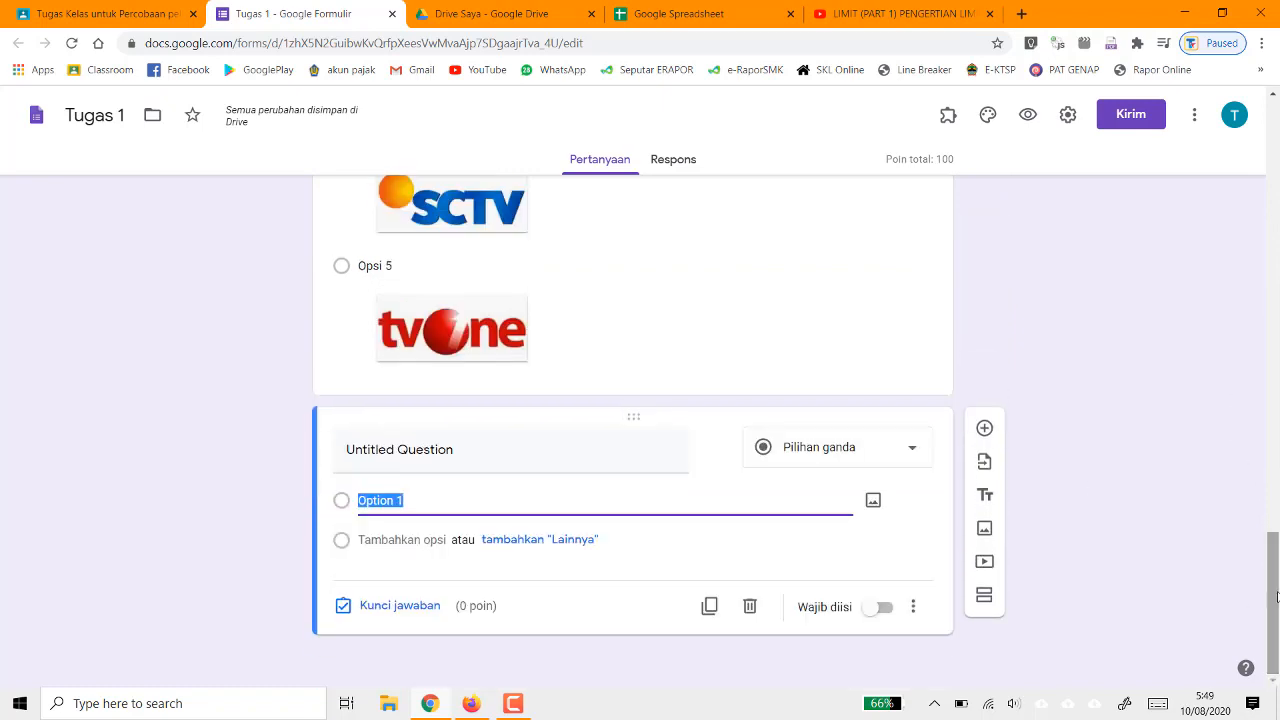
pyautogui.click(755, 612)
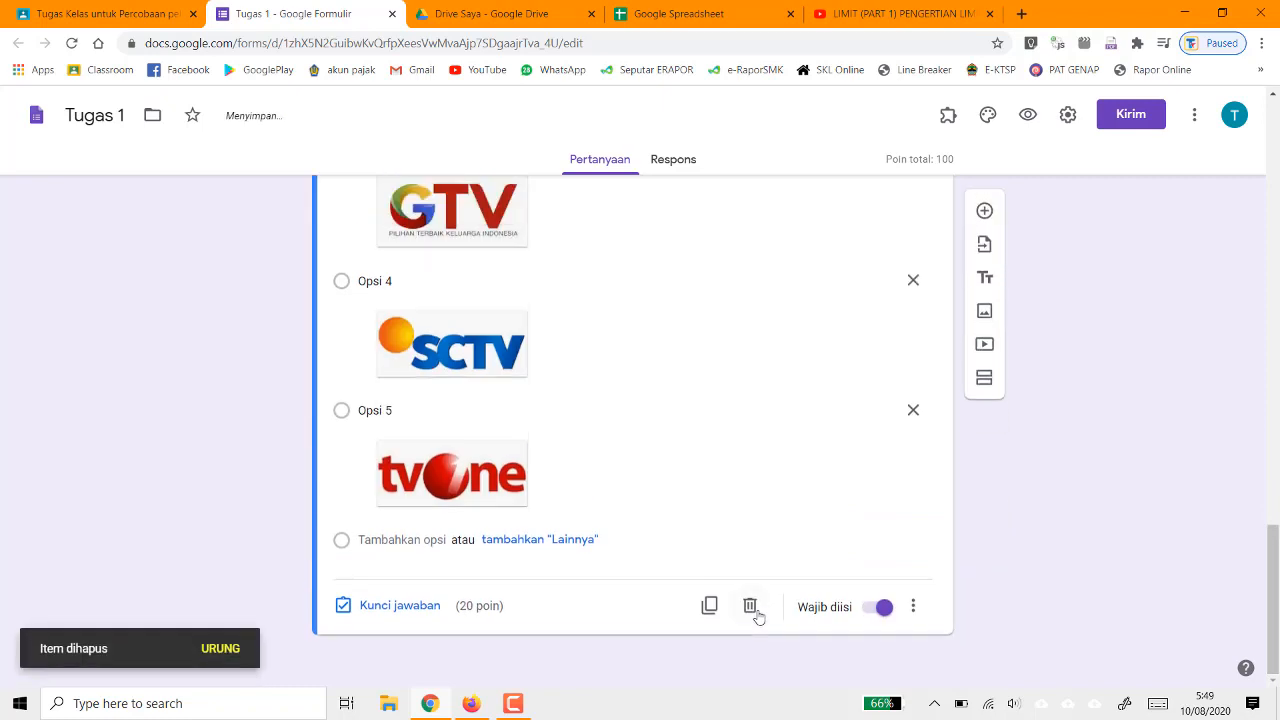
# - Set the form to collect email addresses, limit it to one response, and shuffle the question order
pyautogui.moveTo(1275, 590); pyautogui.dragTo(1275, 252)
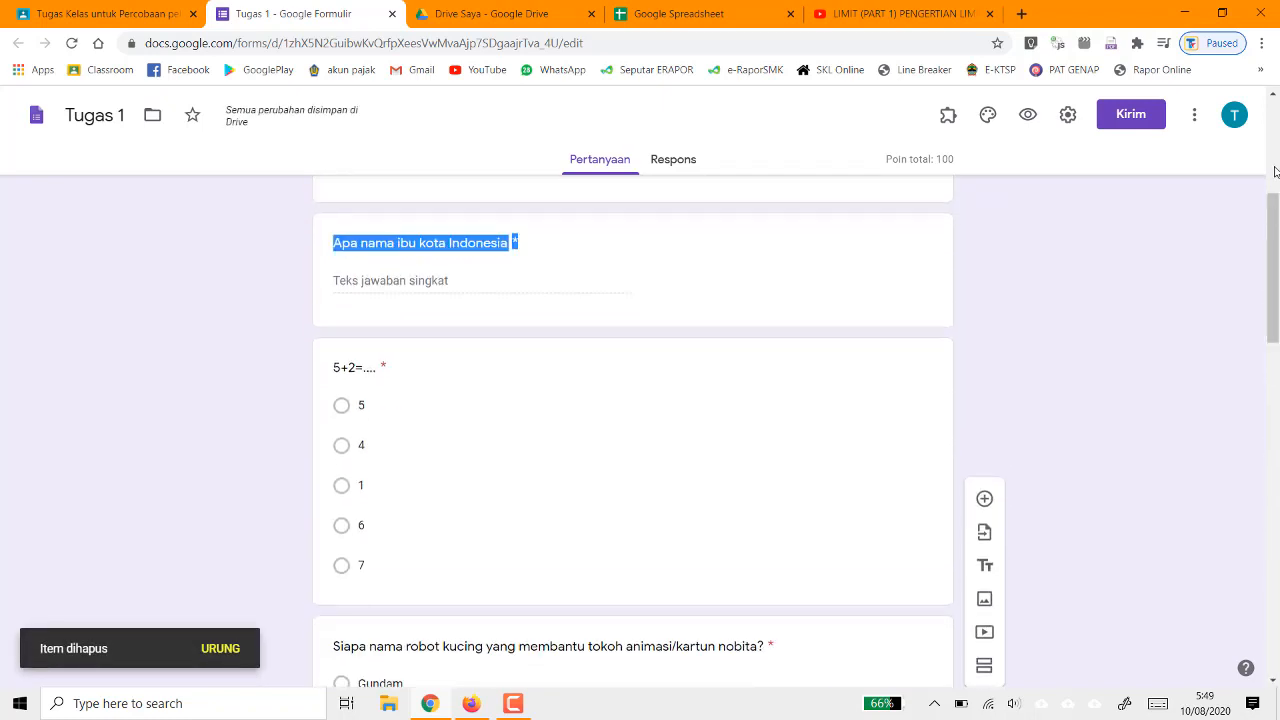
pyautogui.moveTo(1275, 172); pyautogui.dragTo(1275, 120)
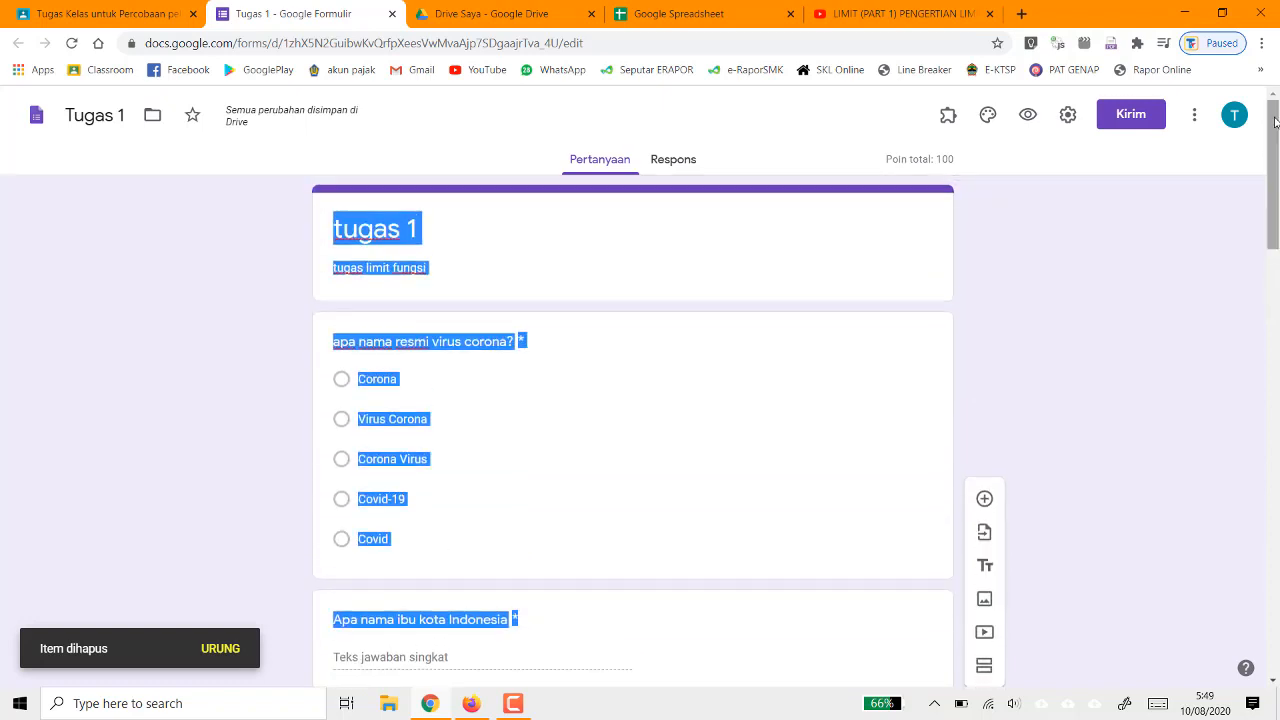
pyautogui.click(1037, 231)
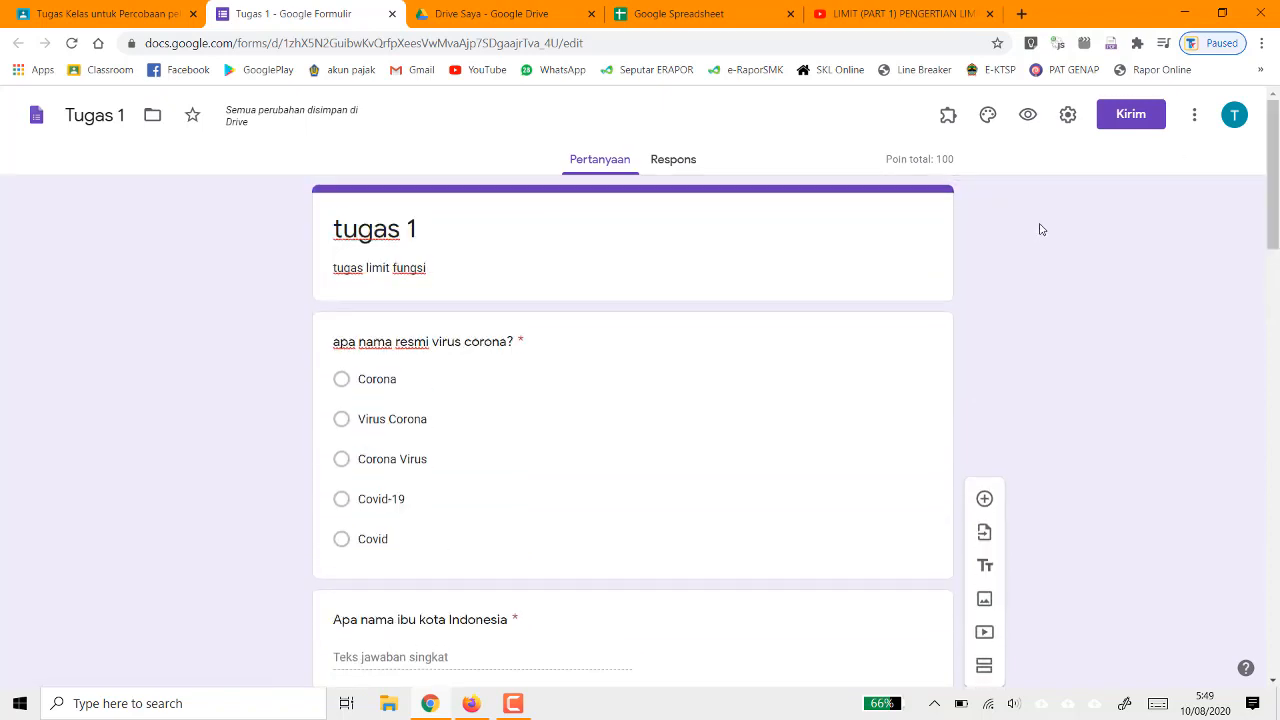
pyautogui.click(1068, 114)
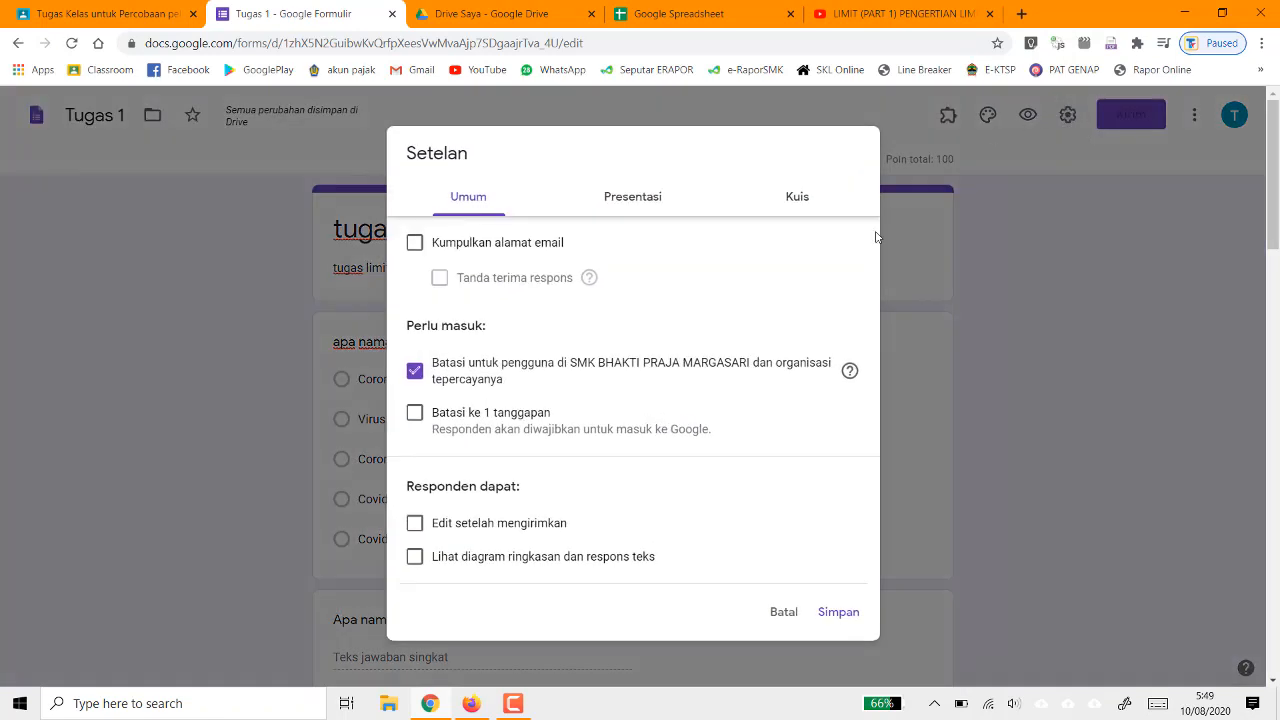
pyautogui.click(415, 243)
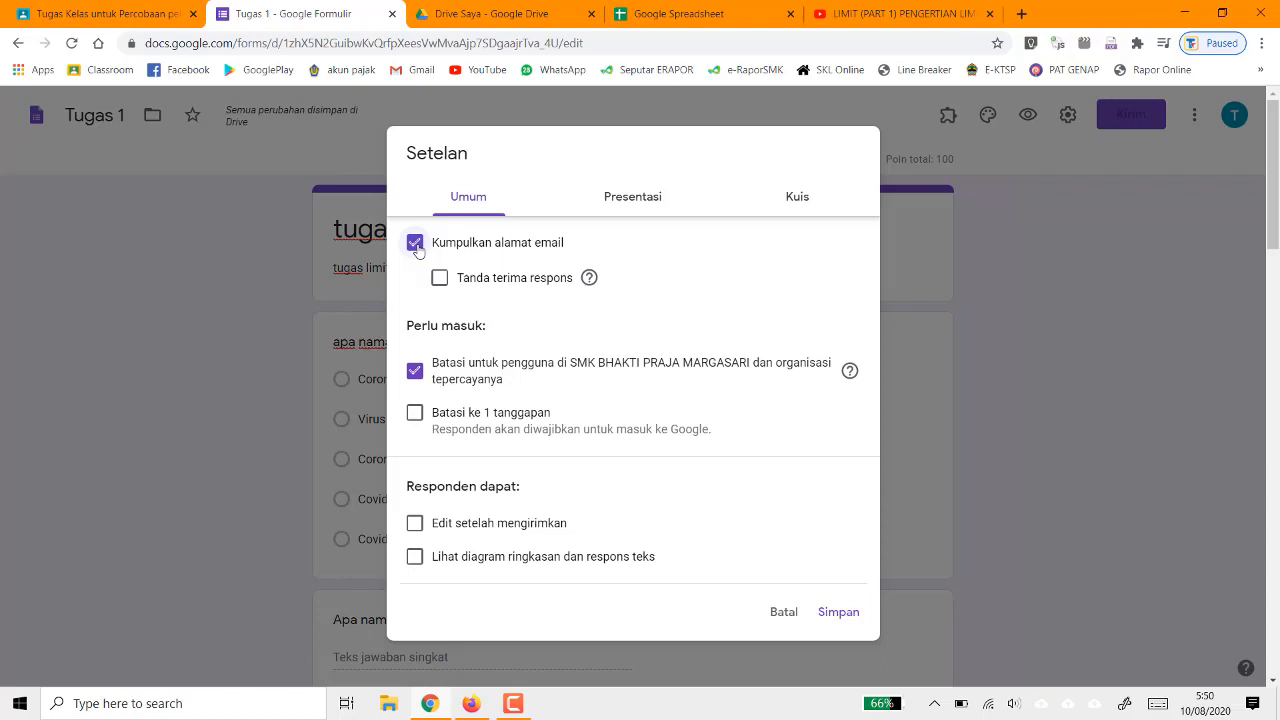
pyautogui.click(415, 415)
pyautogui.click(650, 200)
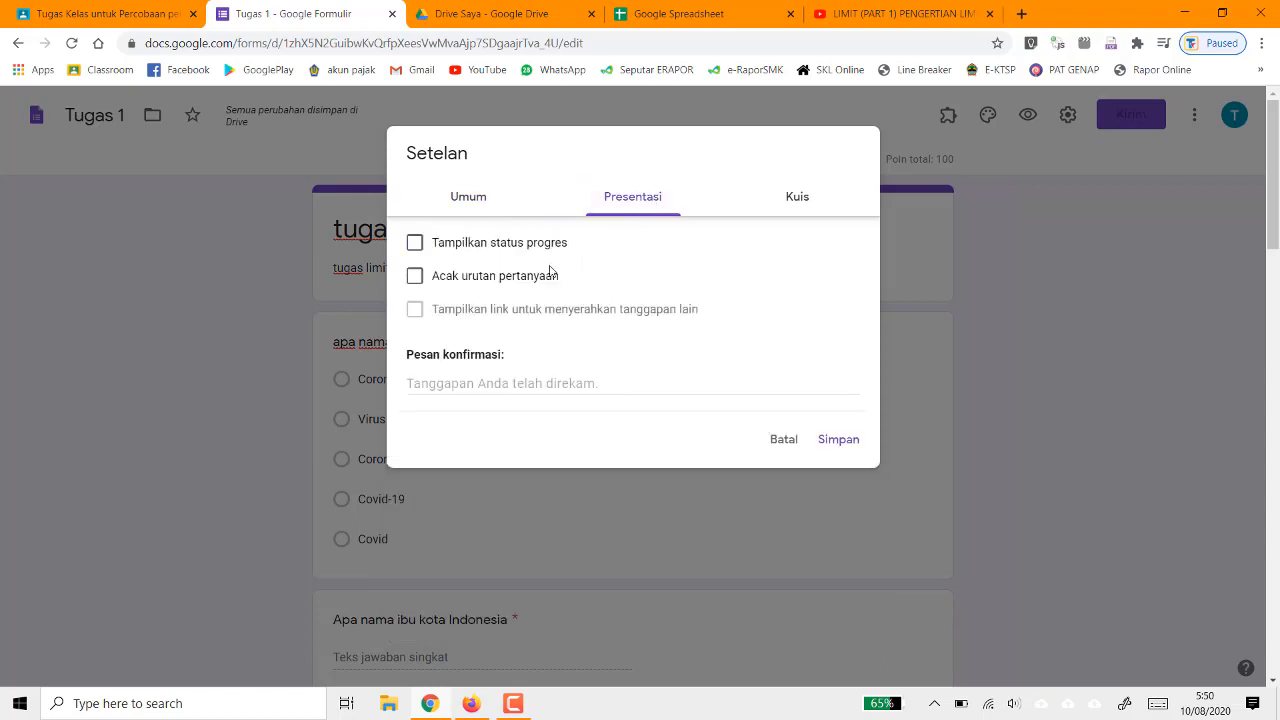
pyautogui.click(415, 285)
# - Set the quiz to release grades immediately after each submission, let respondents see only point values, and save the settings
pyautogui.click(799, 205)
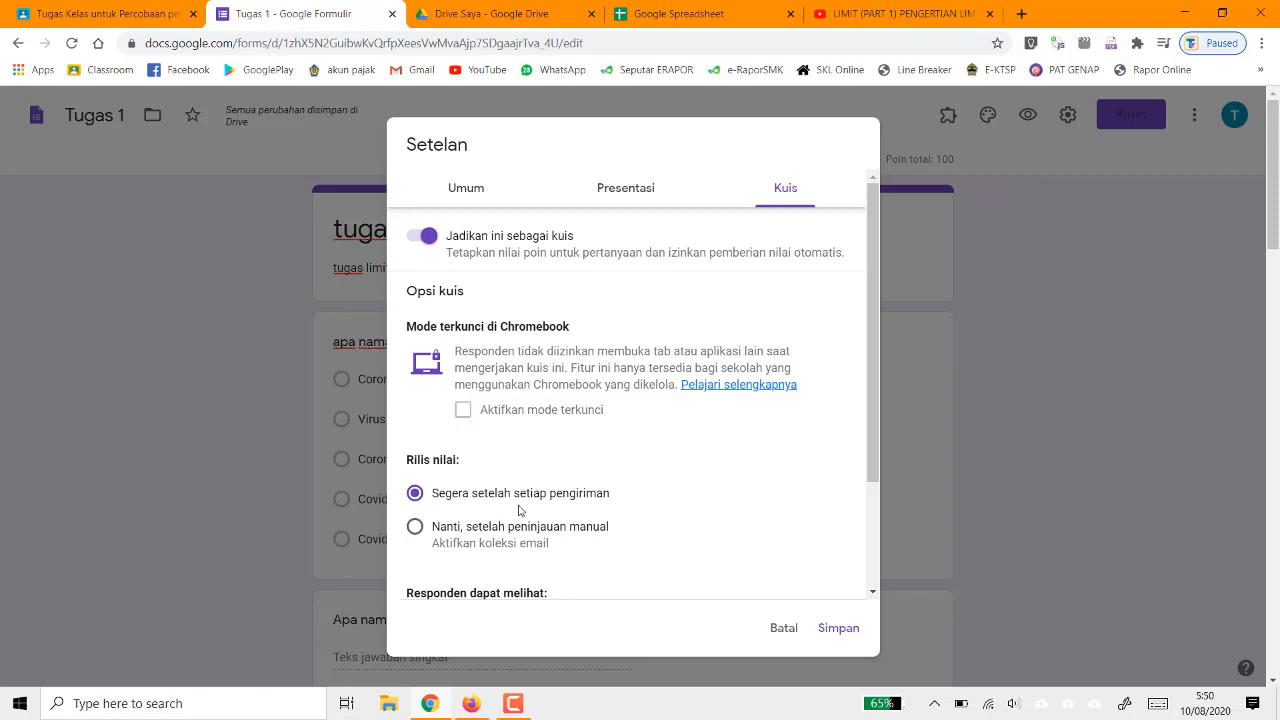
pyautogui.click(416, 528)
pyautogui.moveTo(872, 434); pyautogui.dragTo(868, 588)
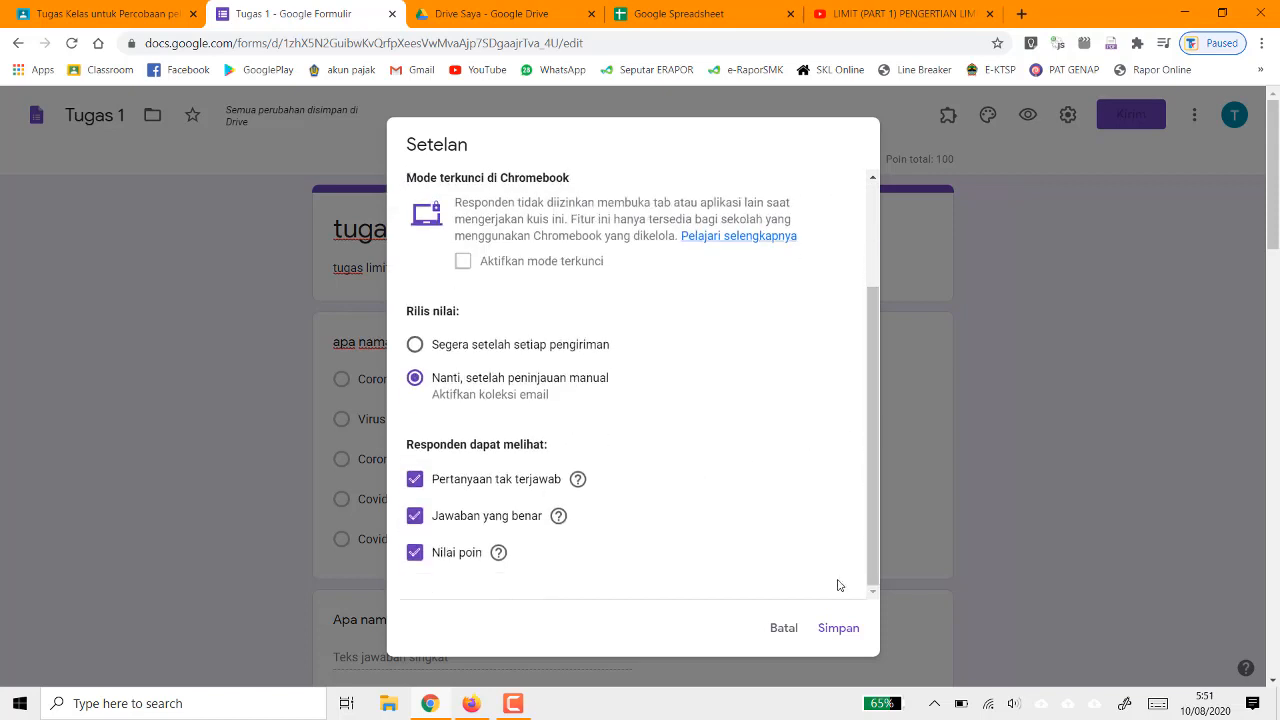
pyautogui.click(415, 349)
pyautogui.click(416, 518)
pyautogui.click(416, 481)
pyautogui.click(416, 556)
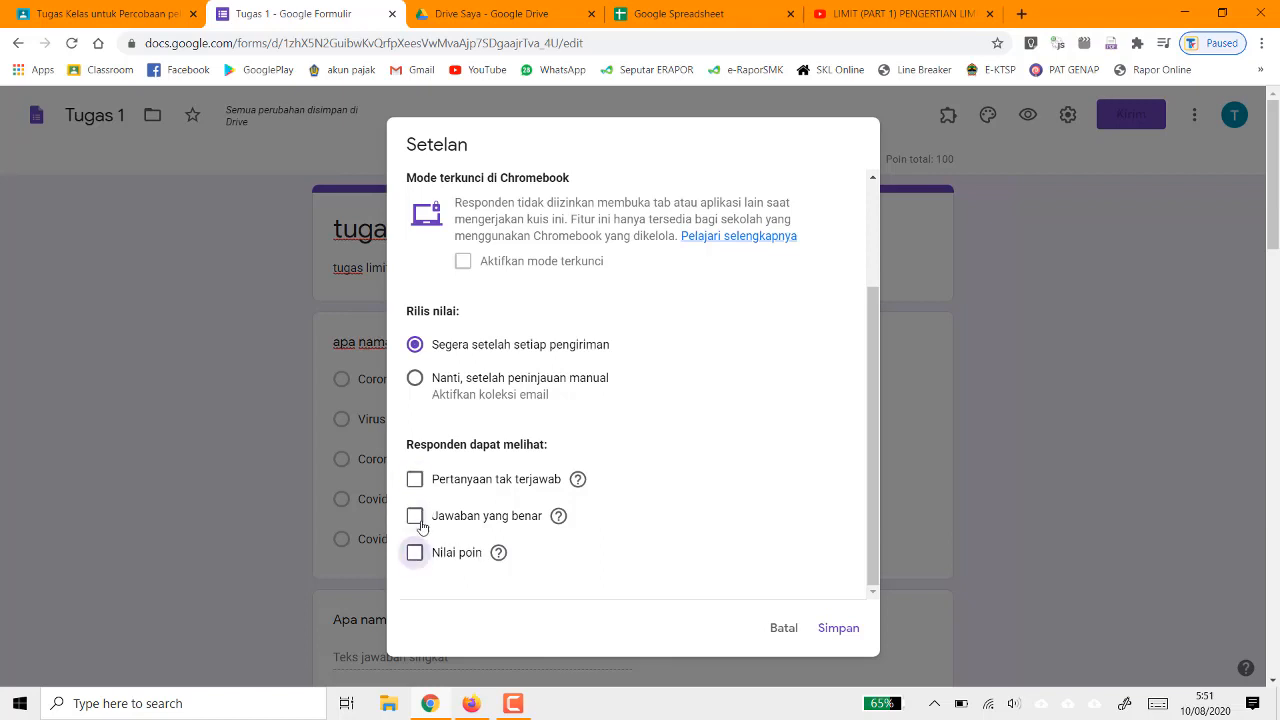
pyautogui.click(415, 555)
pyautogui.click(837, 628)
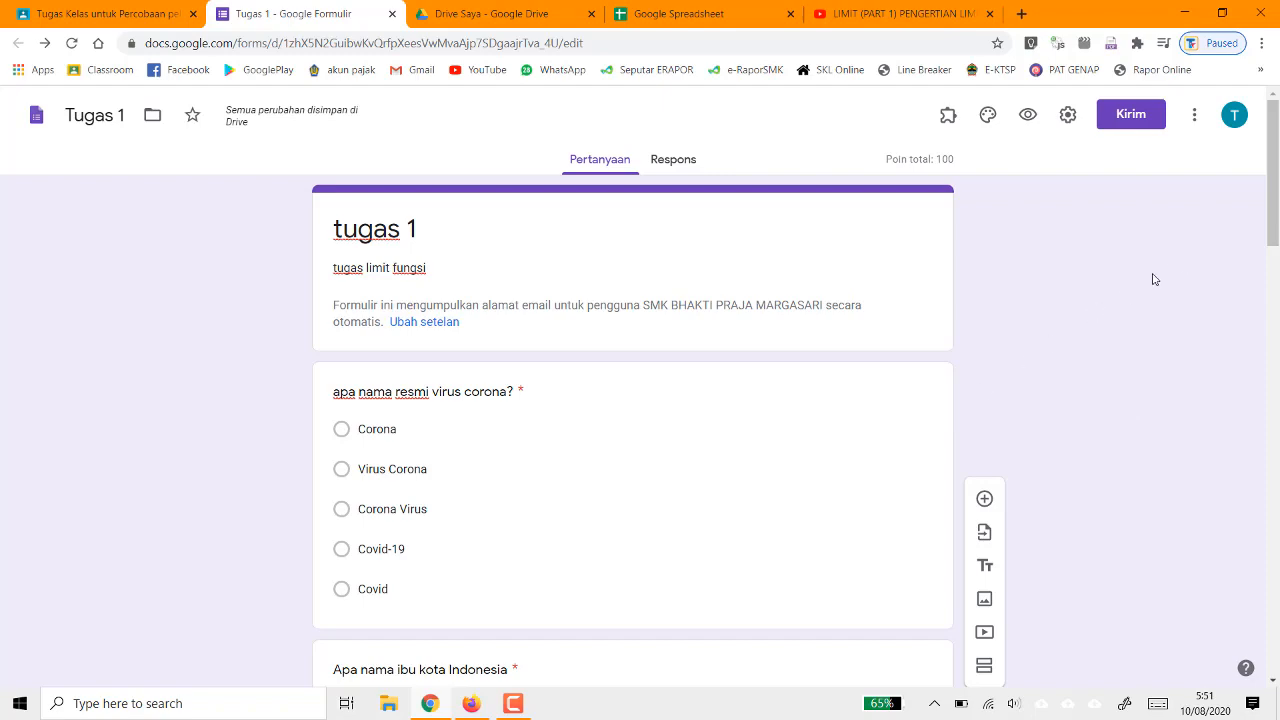
# - Return to the Tugas 1 assignment in Google Classroom and switch grade importing off and back on
pyautogui.moveTo(1273, 215)
pyautogui.mouseDown()
pyautogui.moveTo(1278, 672)
pyautogui.moveTo(1277, 210)
pyautogui.mouseUp()
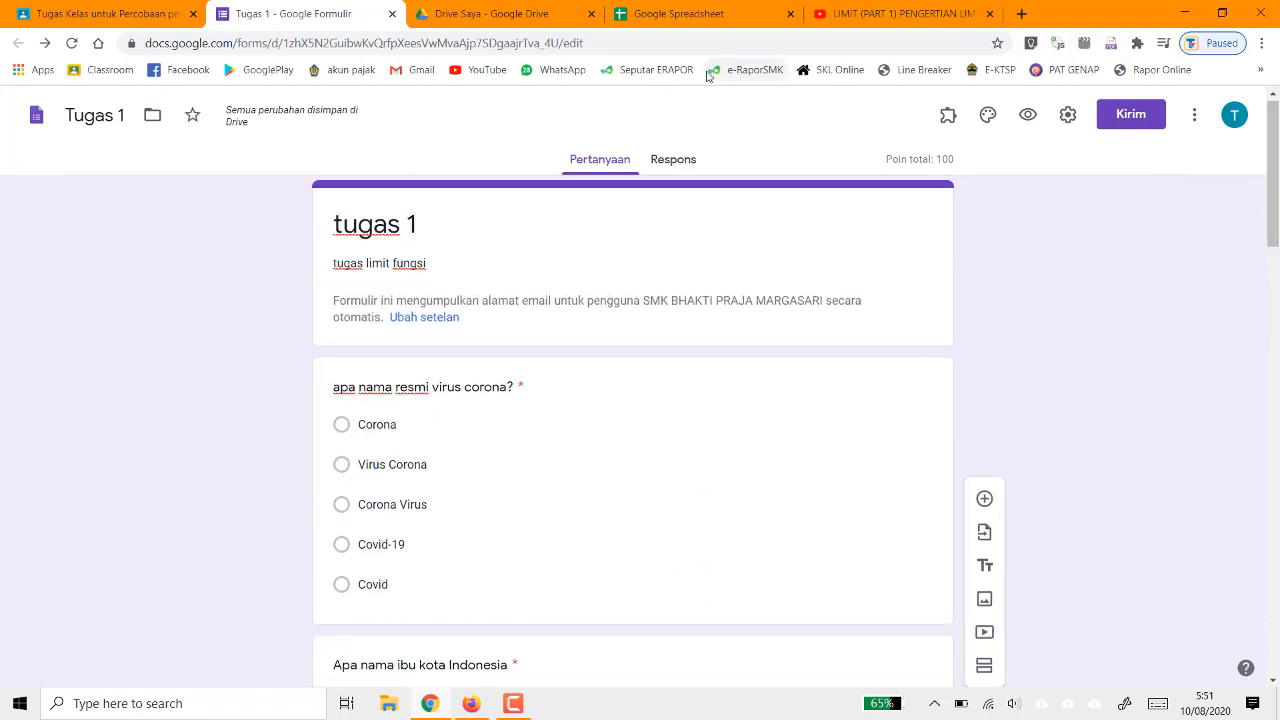
pyautogui.click(148, 9)
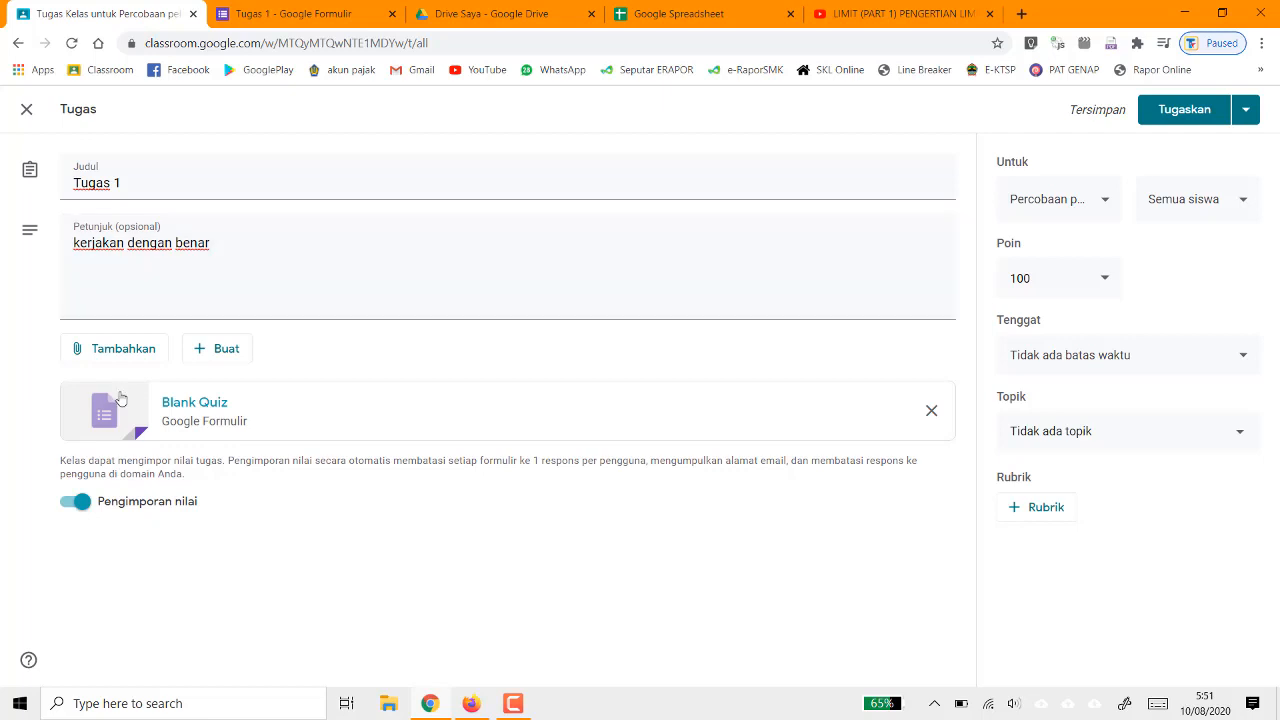
pyautogui.click(73, 505)
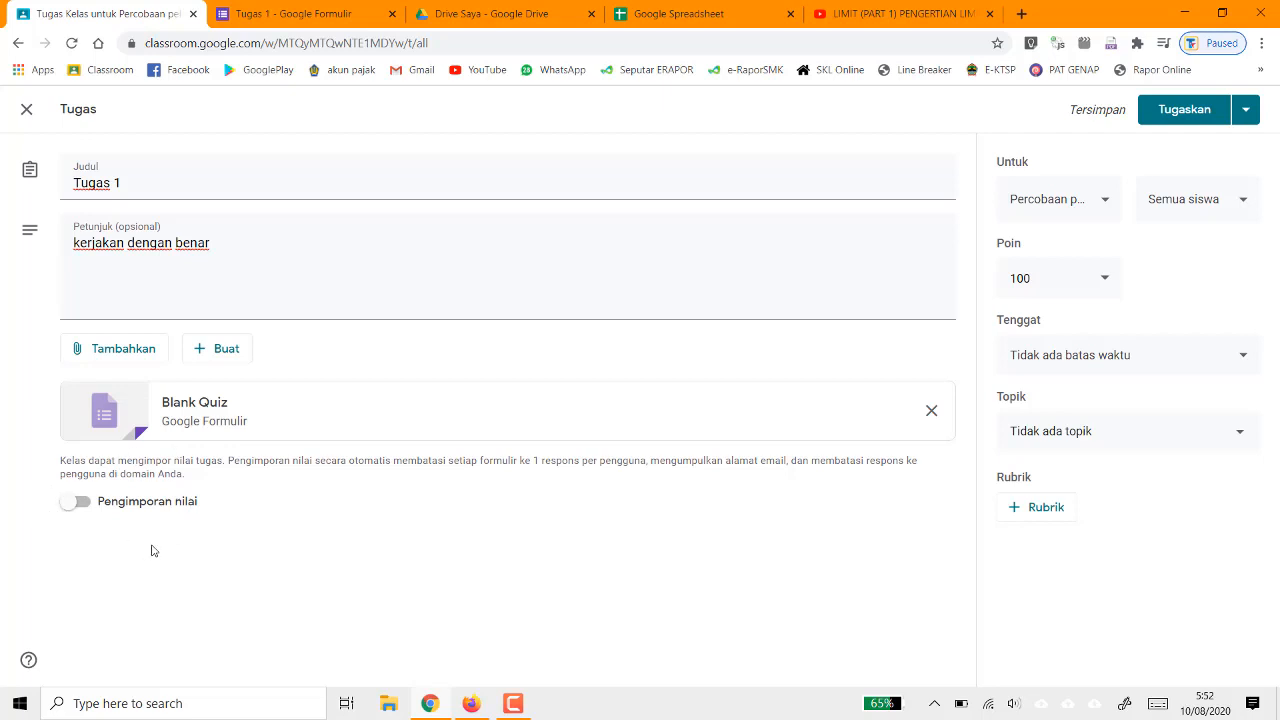
pyautogui.click(82, 505)
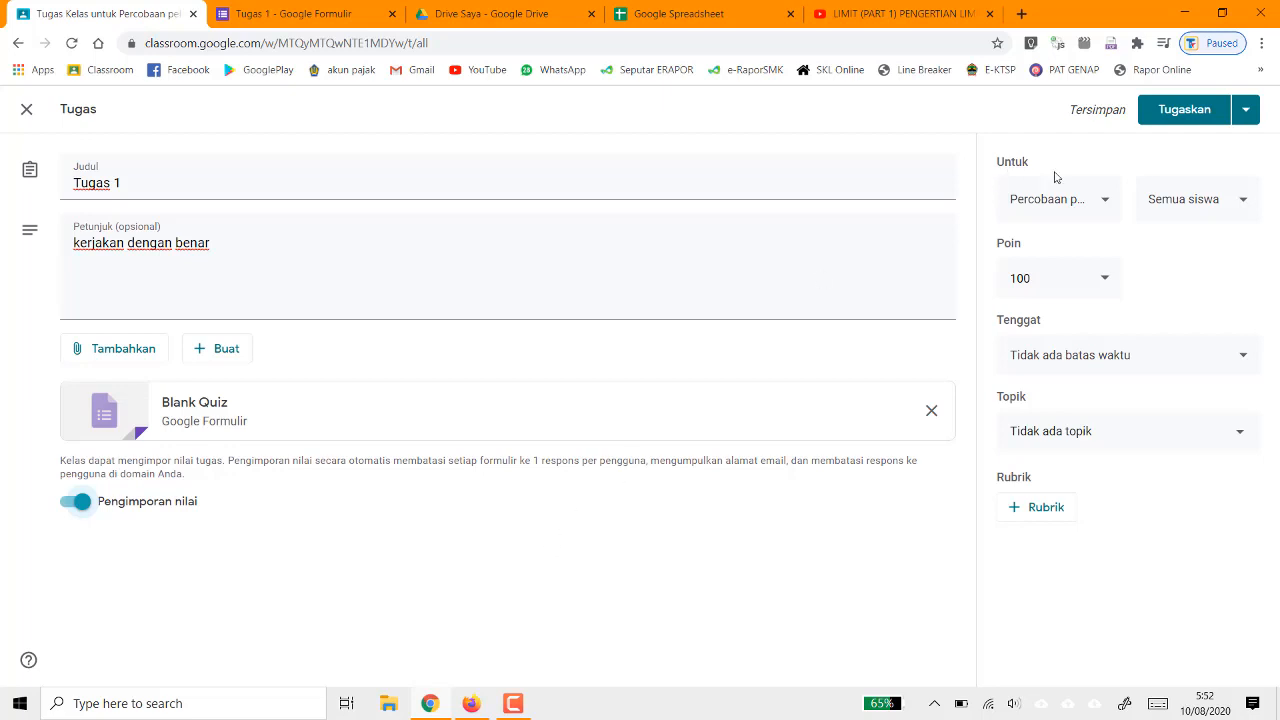
# - Try adding the XII AKL 2 class to the assignment's recipients alongside Percobaan
pyautogui.click(1099, 209)
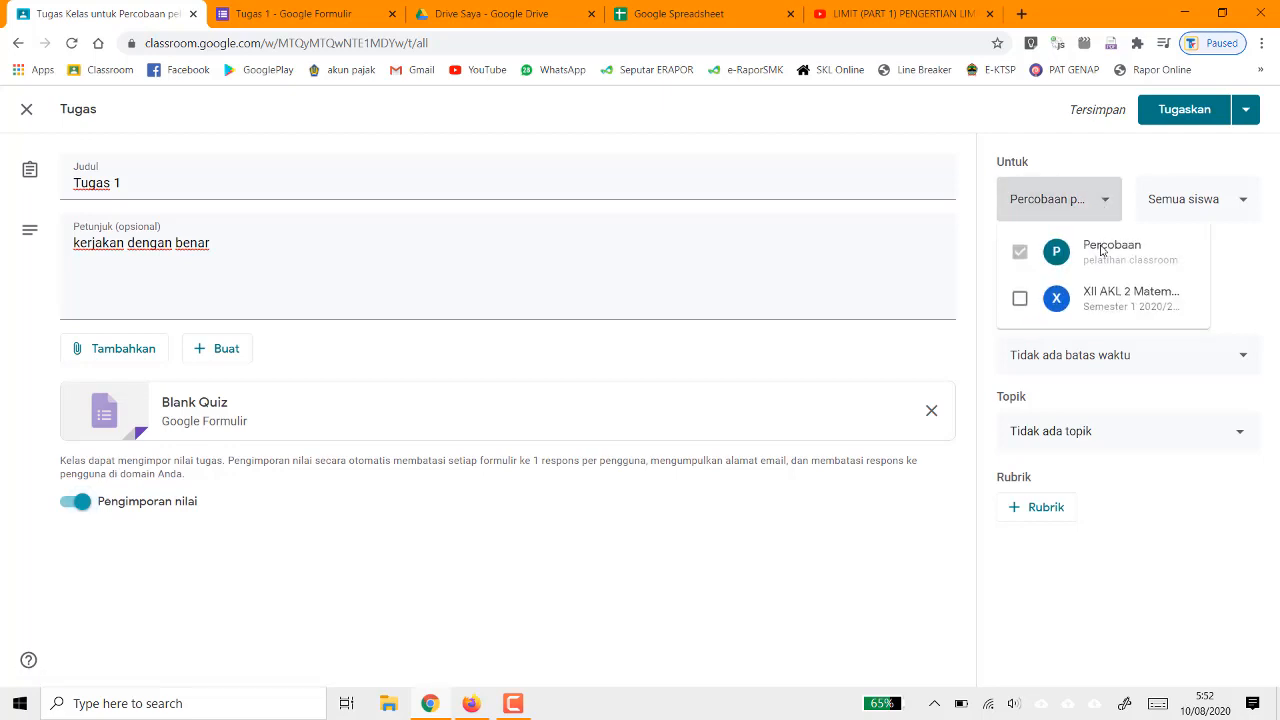
pyautogui.click(1021, 300)
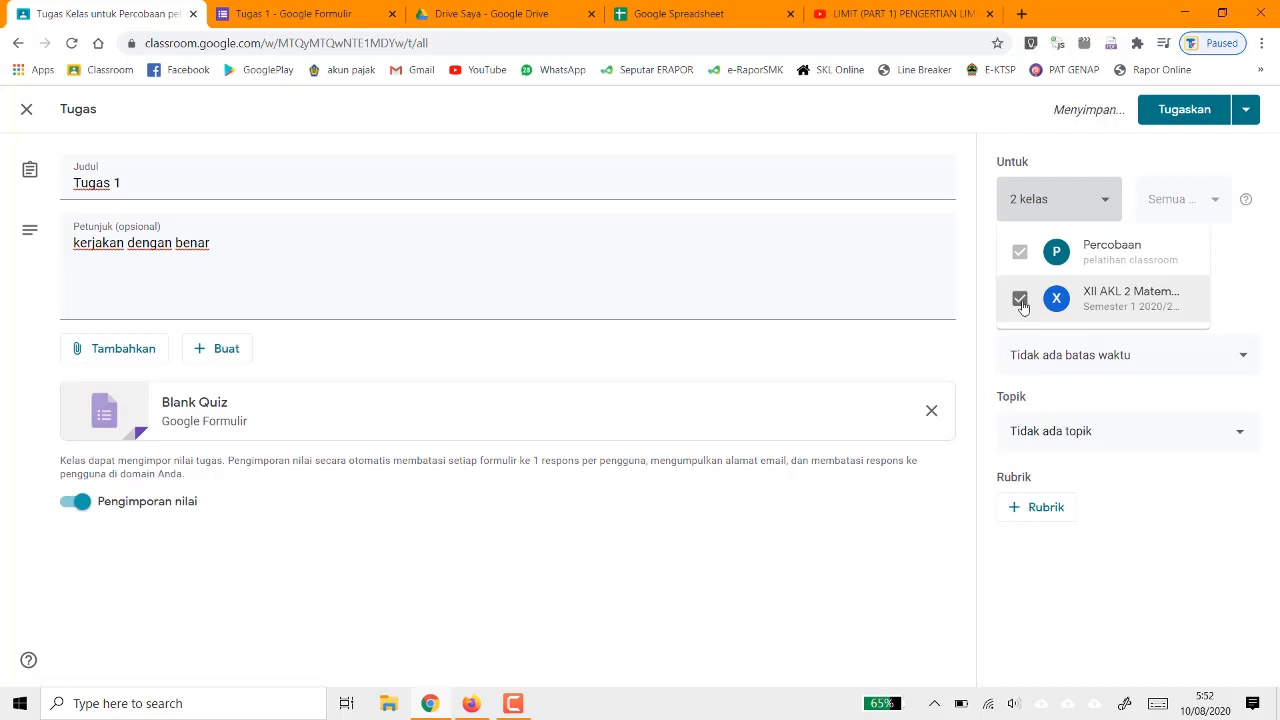
pyautogui.click(1020, 300)
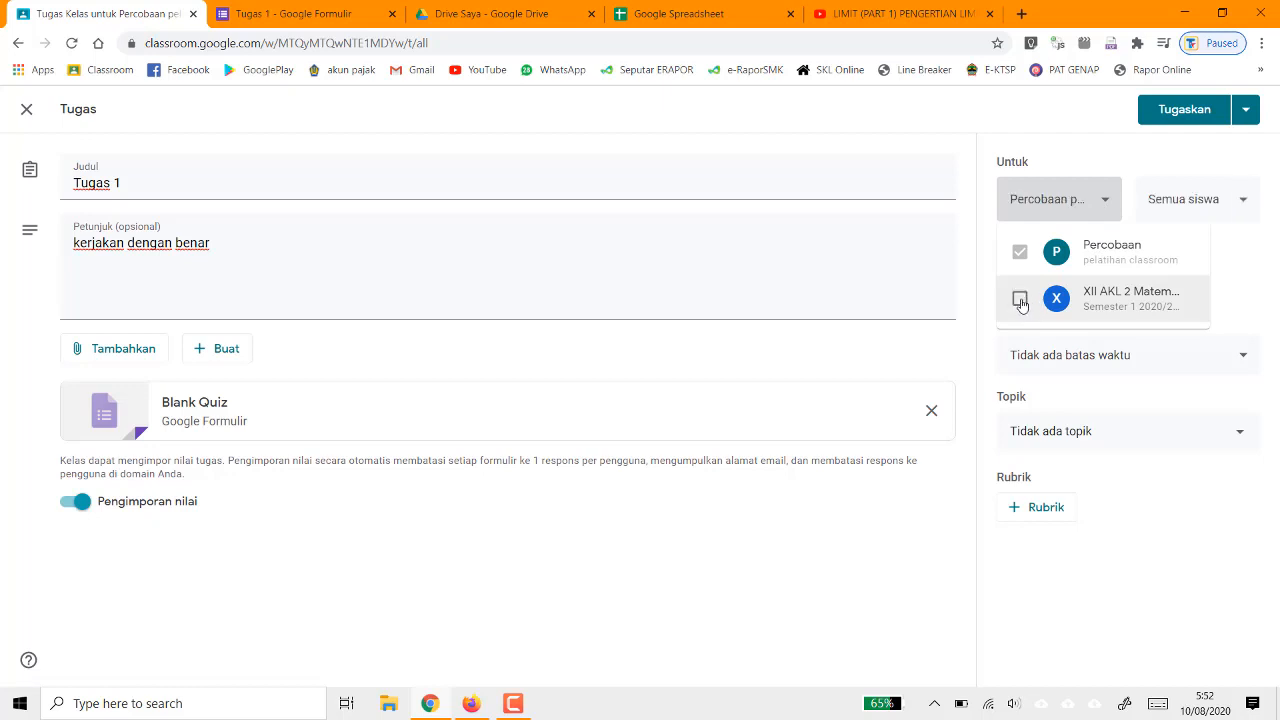
pyautogui.click(1020, 300)
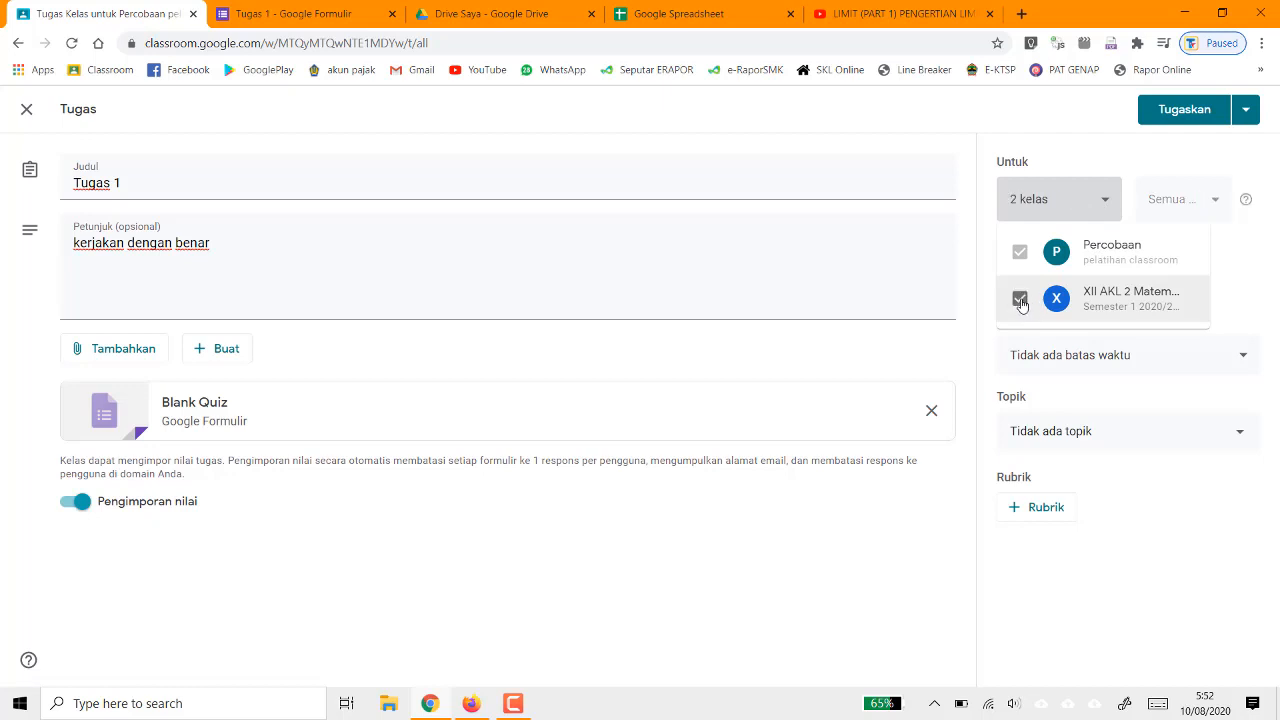
pyautogui.click(1020, 300)
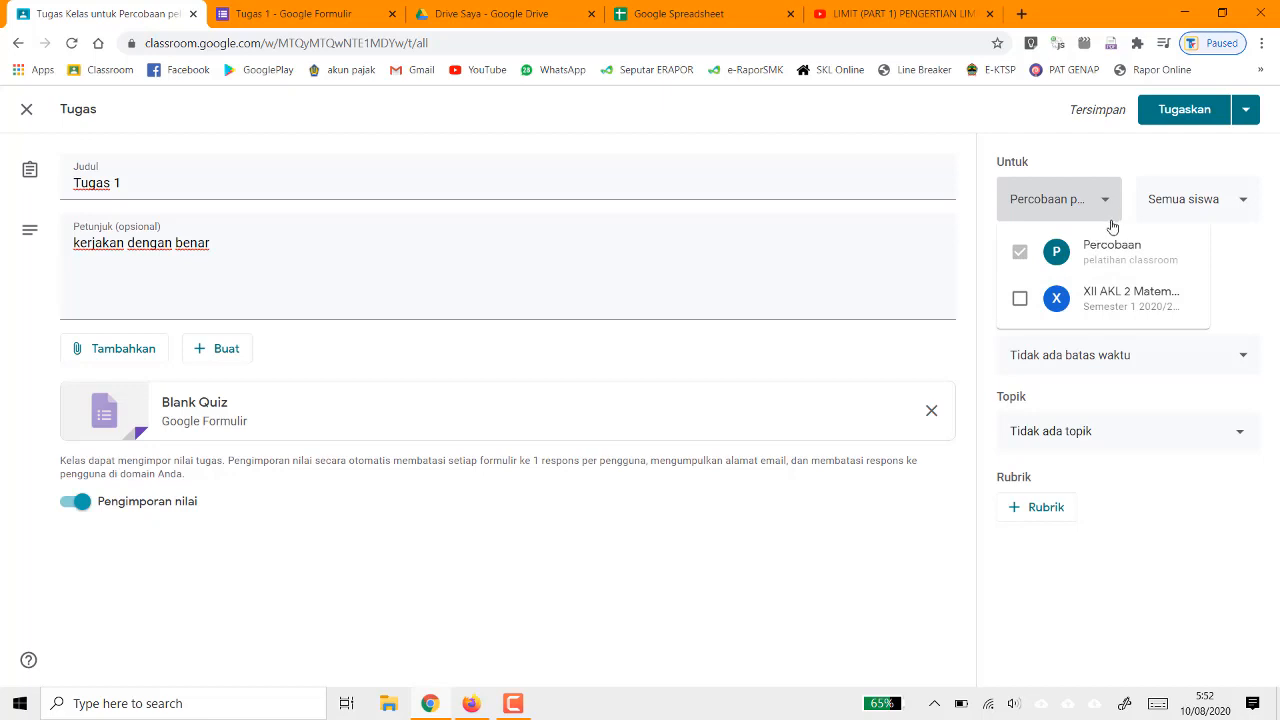
pyautogui.click(1180, 206)
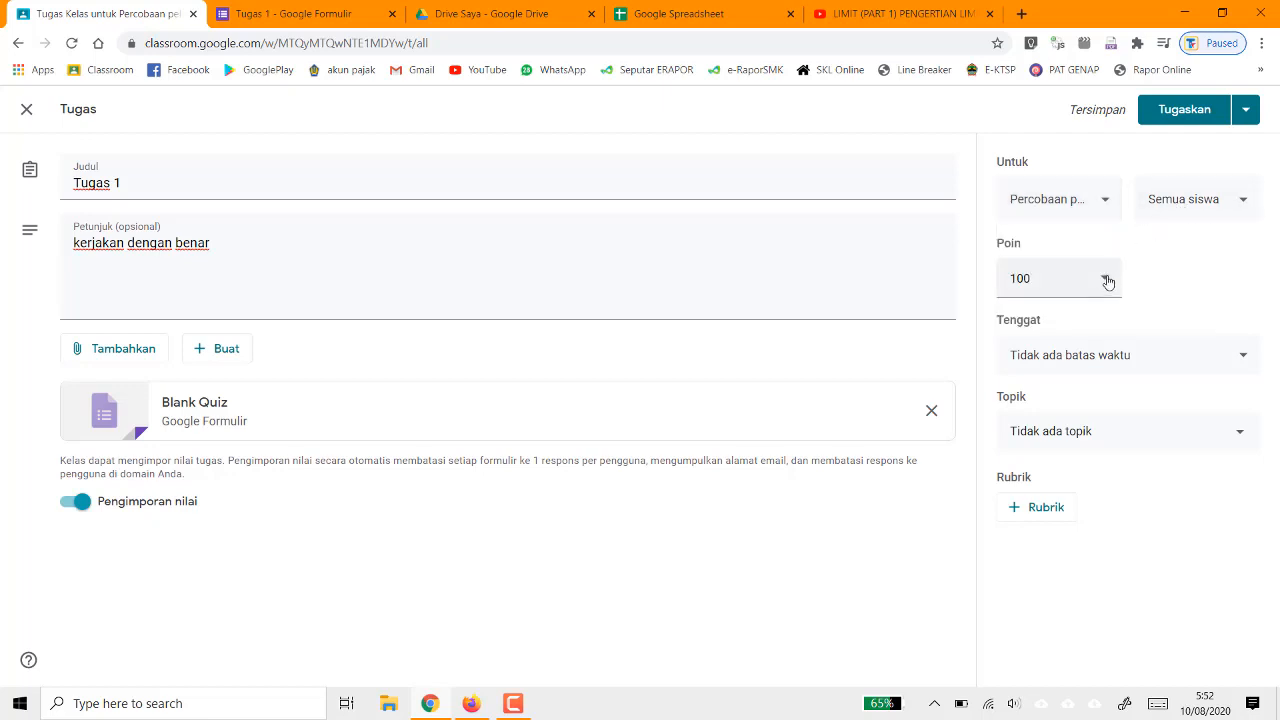
# - Set the assignment's deadline to 10 Agu 2020 at 23.59
pyautogui.click(1102, 362)
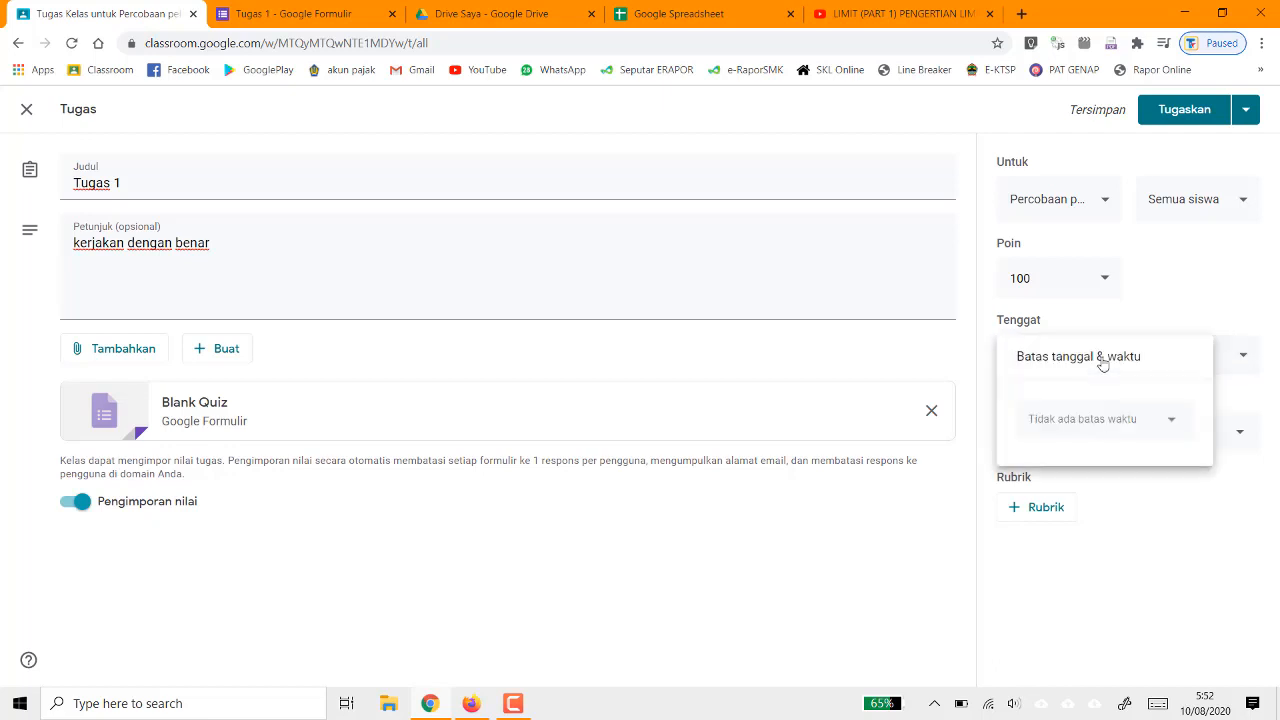
pyautogui.click(1123, 424)
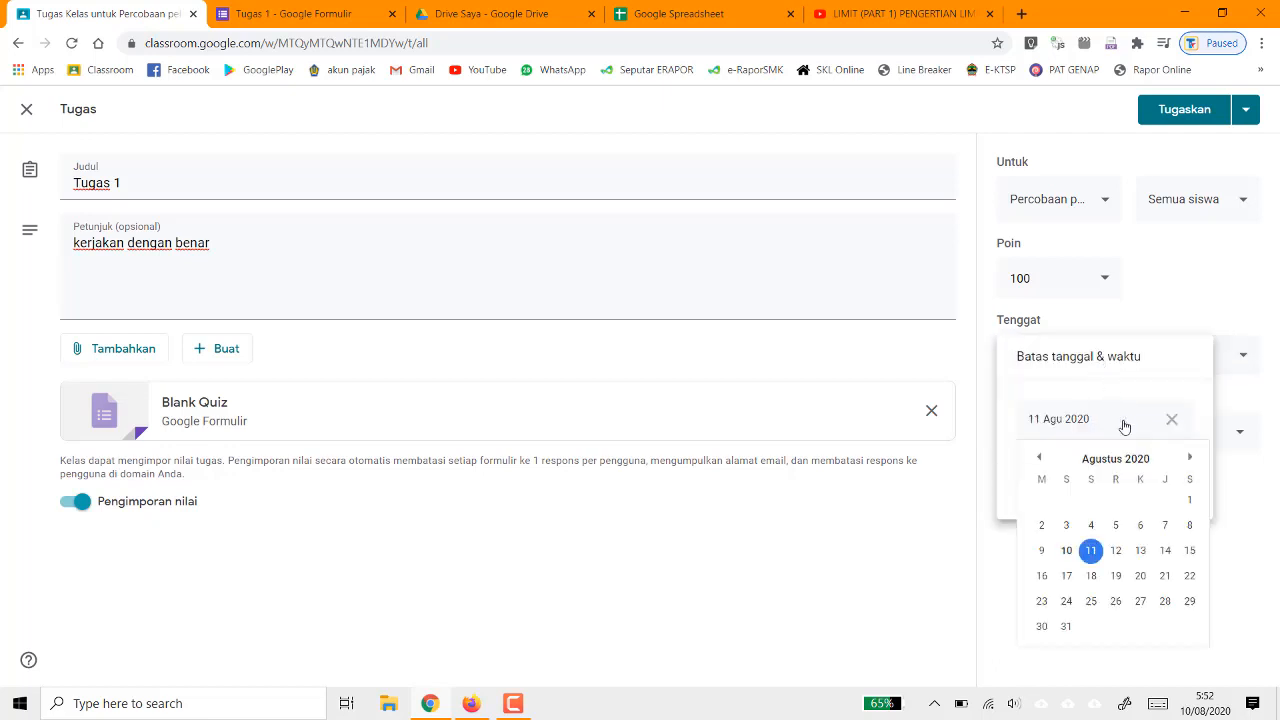
pyautogui.click(1067, 551)
pyautogui.click(1078, 486)
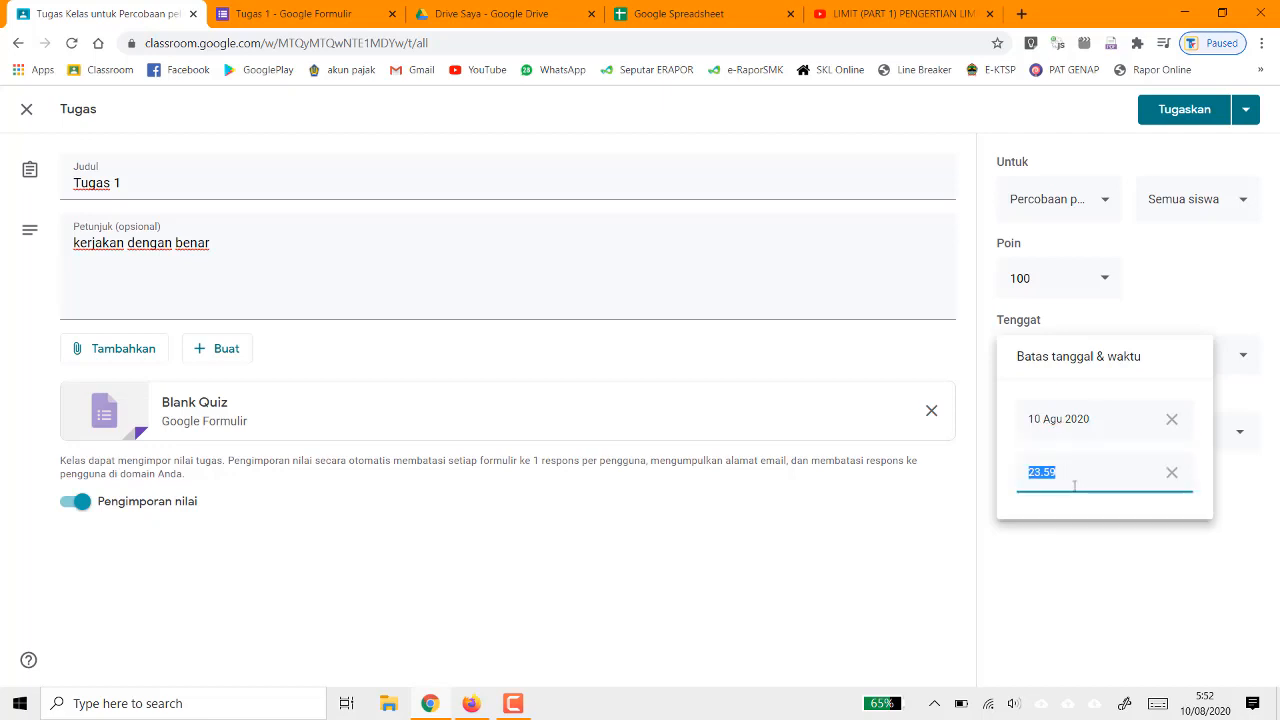
pyautogui.click(1047, 568)
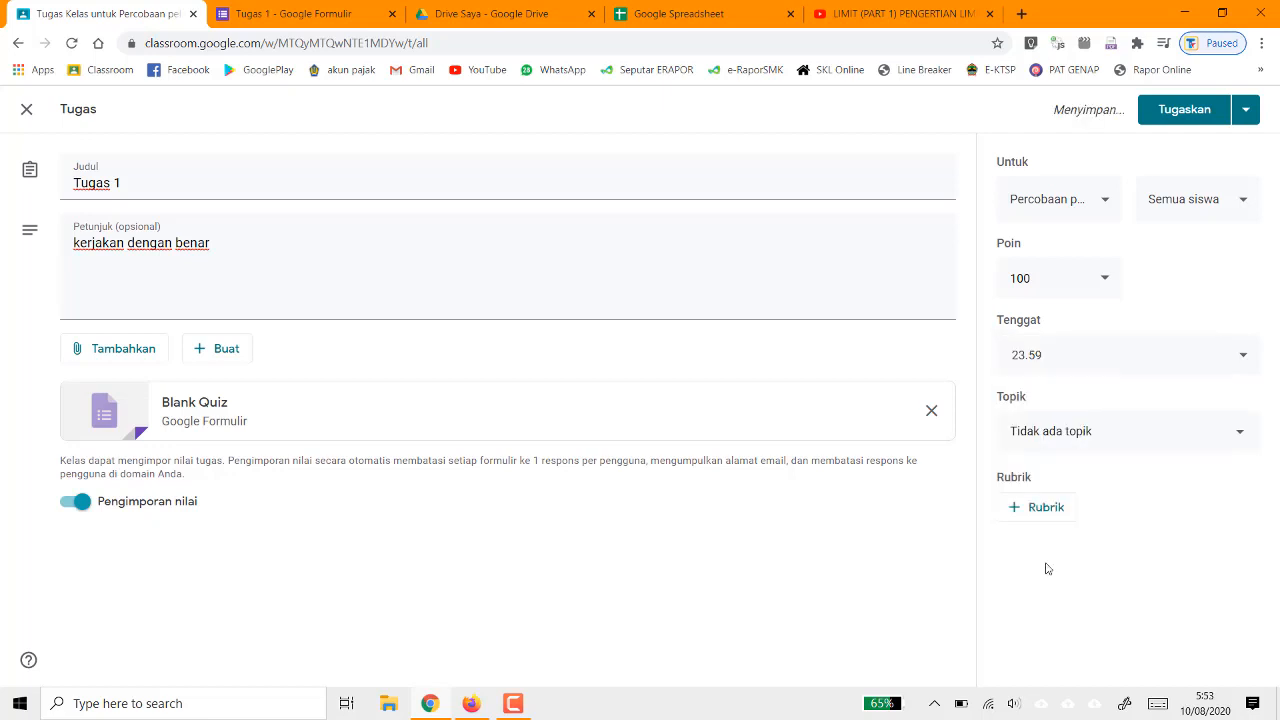
# - Create a new topic "LIMIT FUNGSI" for the assignment
pyautogui.click(1078, 447)
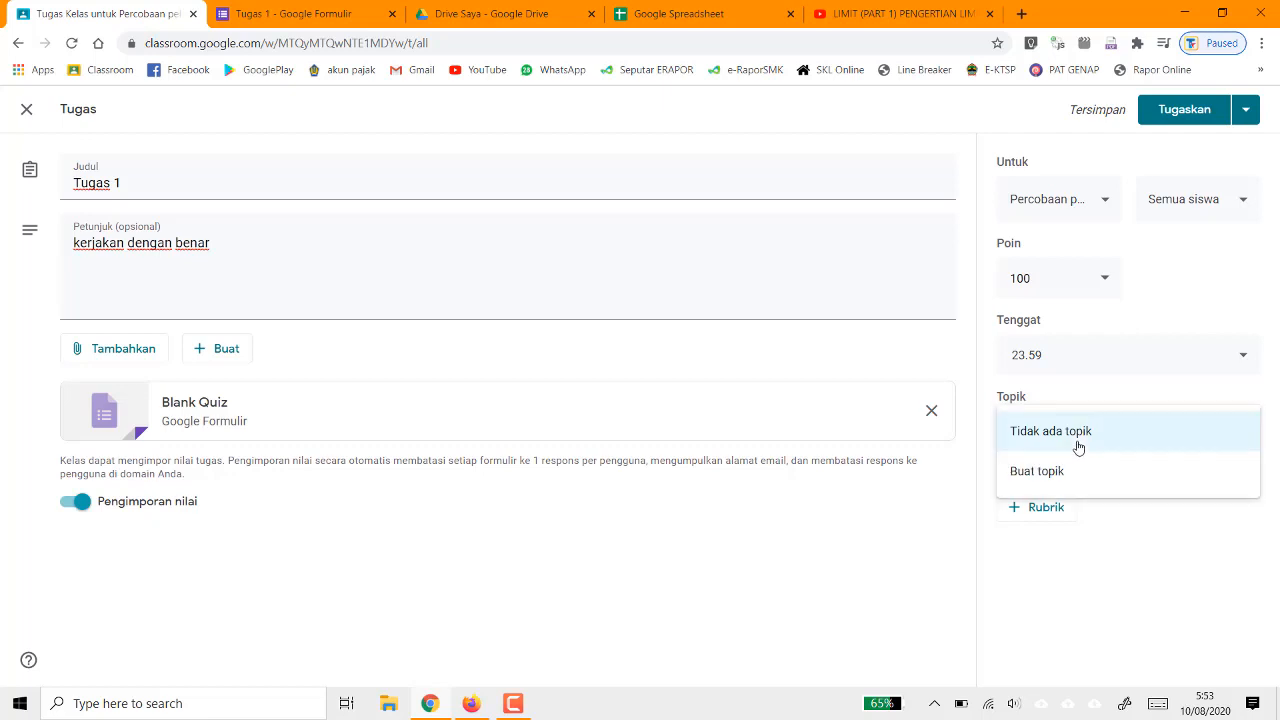
pyautogui.click(1051, 481)
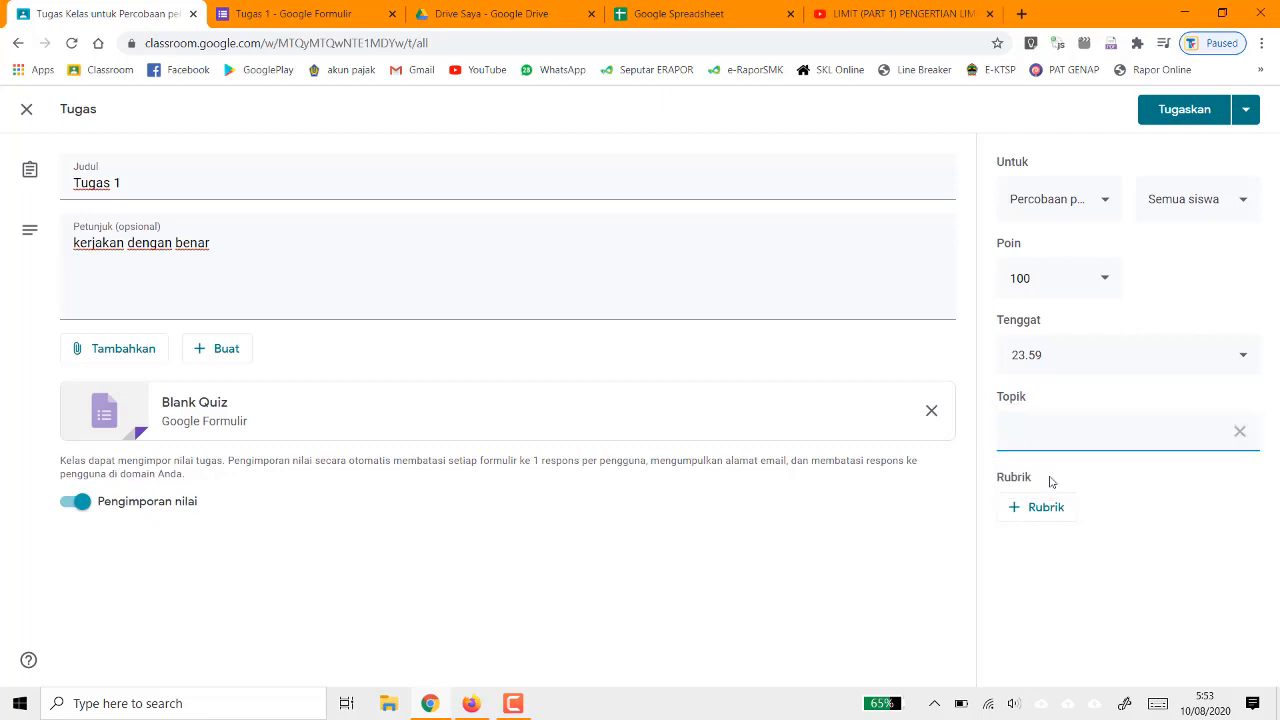
pyautogui.press('capslock')
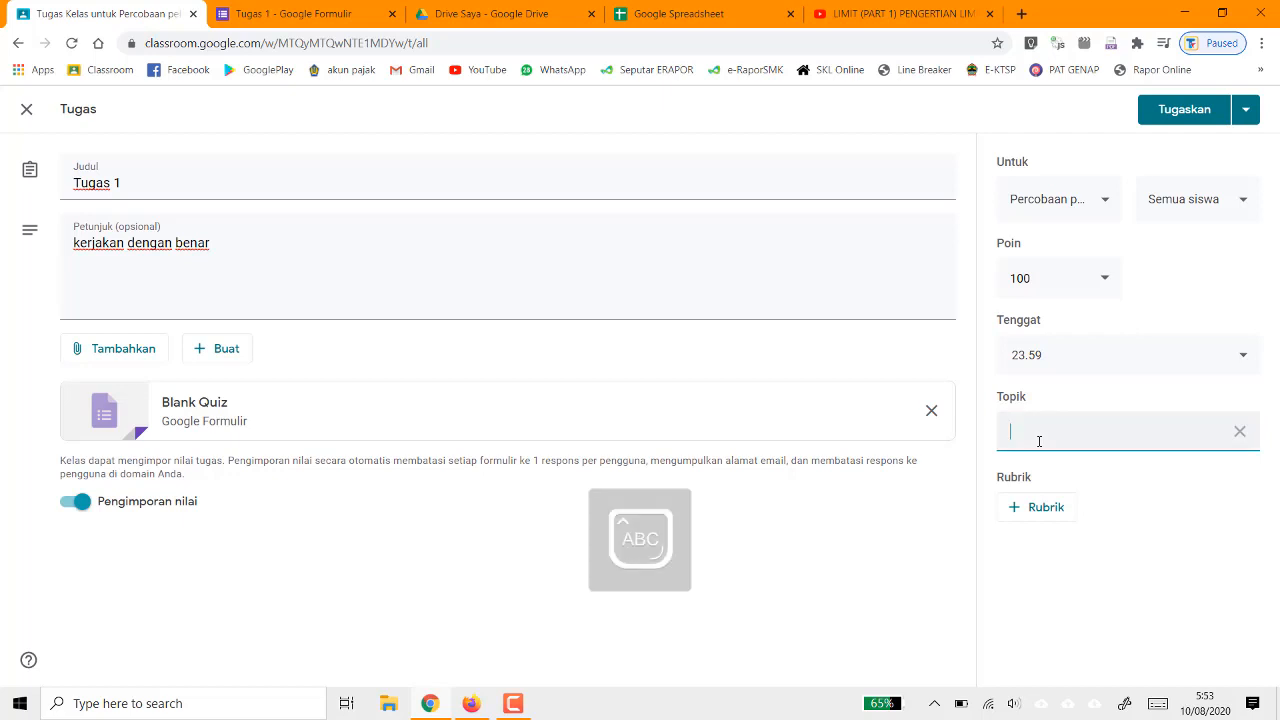
pyautogui.write('LIMIT F')
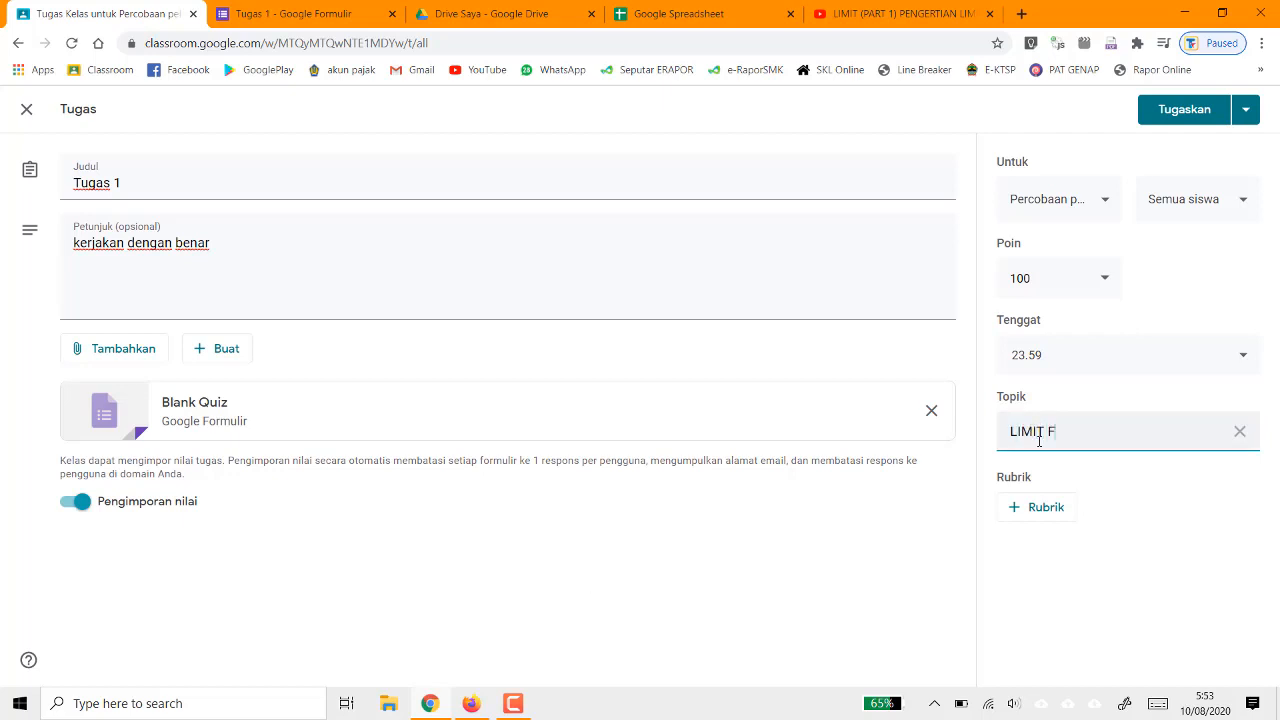
pyautogui.write('UNGSI')
# - Schedule the assignment for 10 Agu 2020 at 08.00
pyautogui.click(1247, 112)
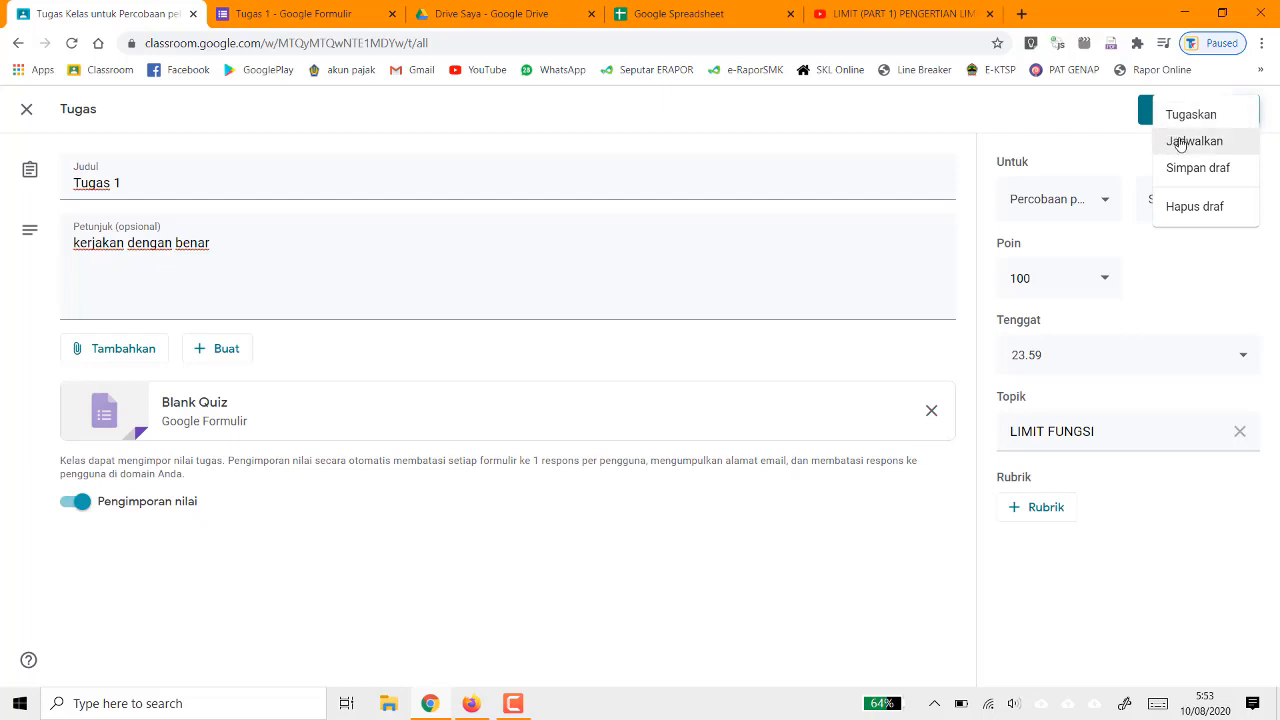
pyautogui.click(1181, 143)
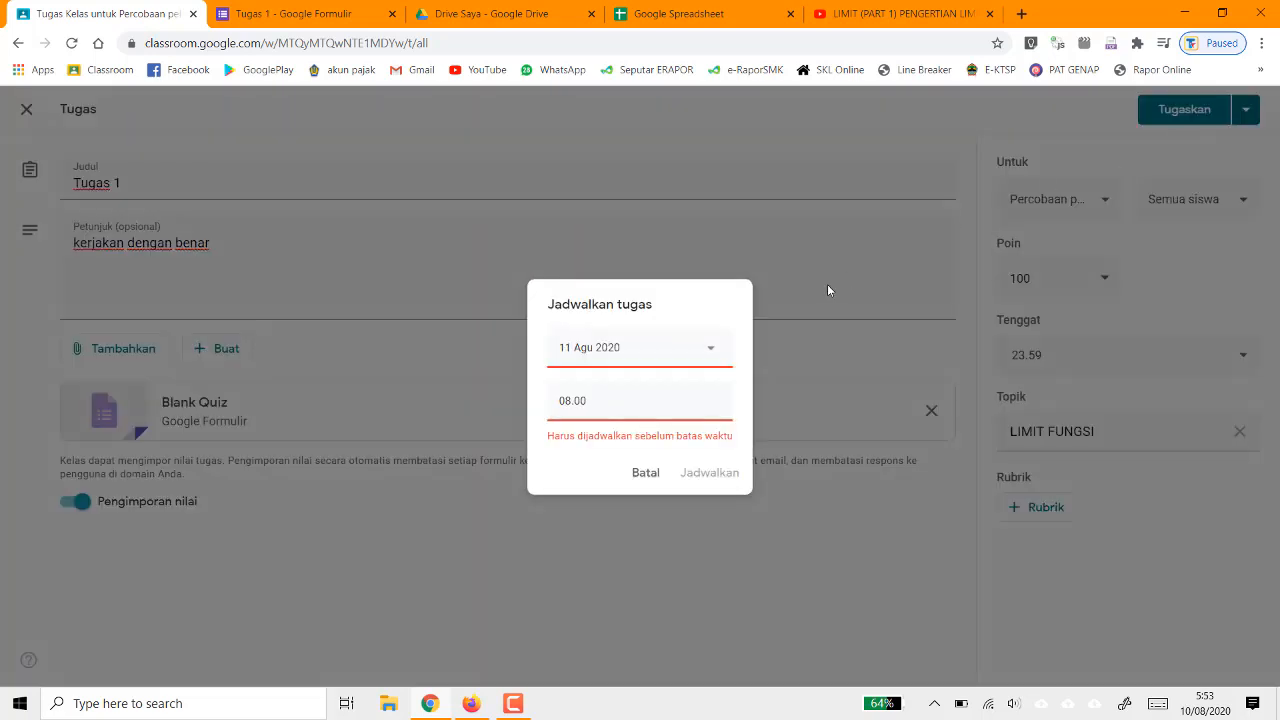
pyautogui.click(669, 362)
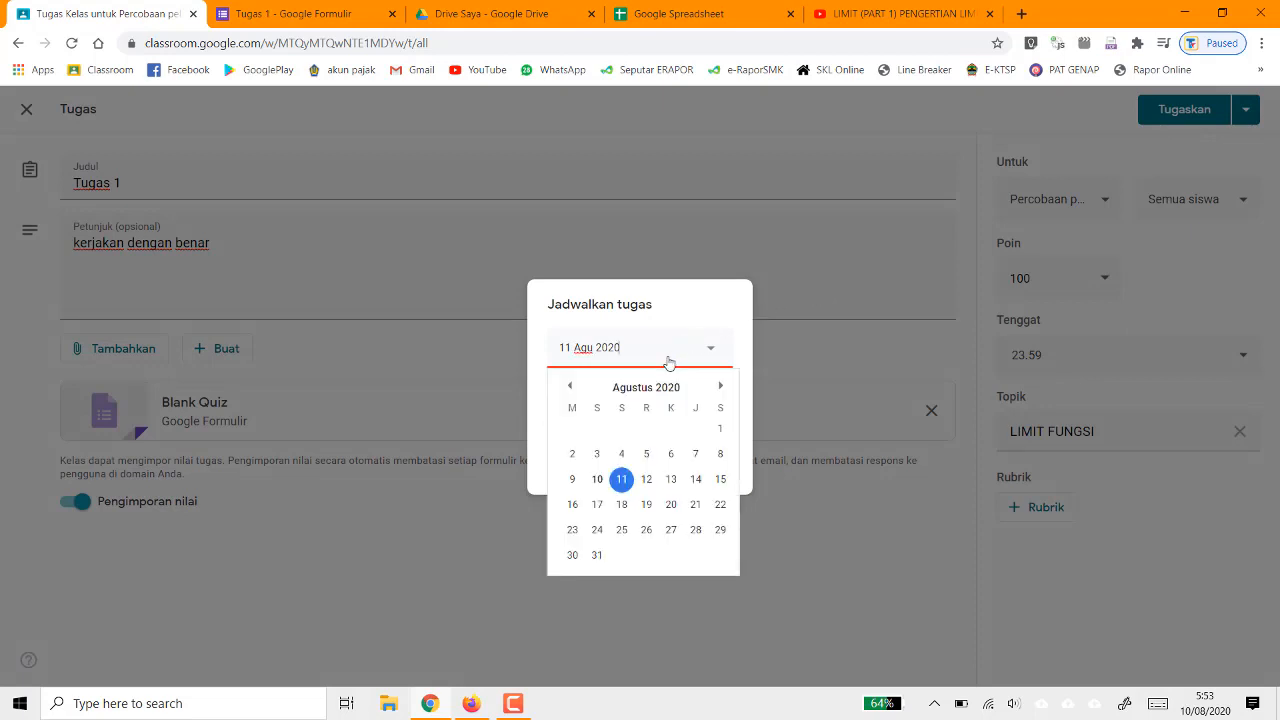
pyautogui.click(596, 482)
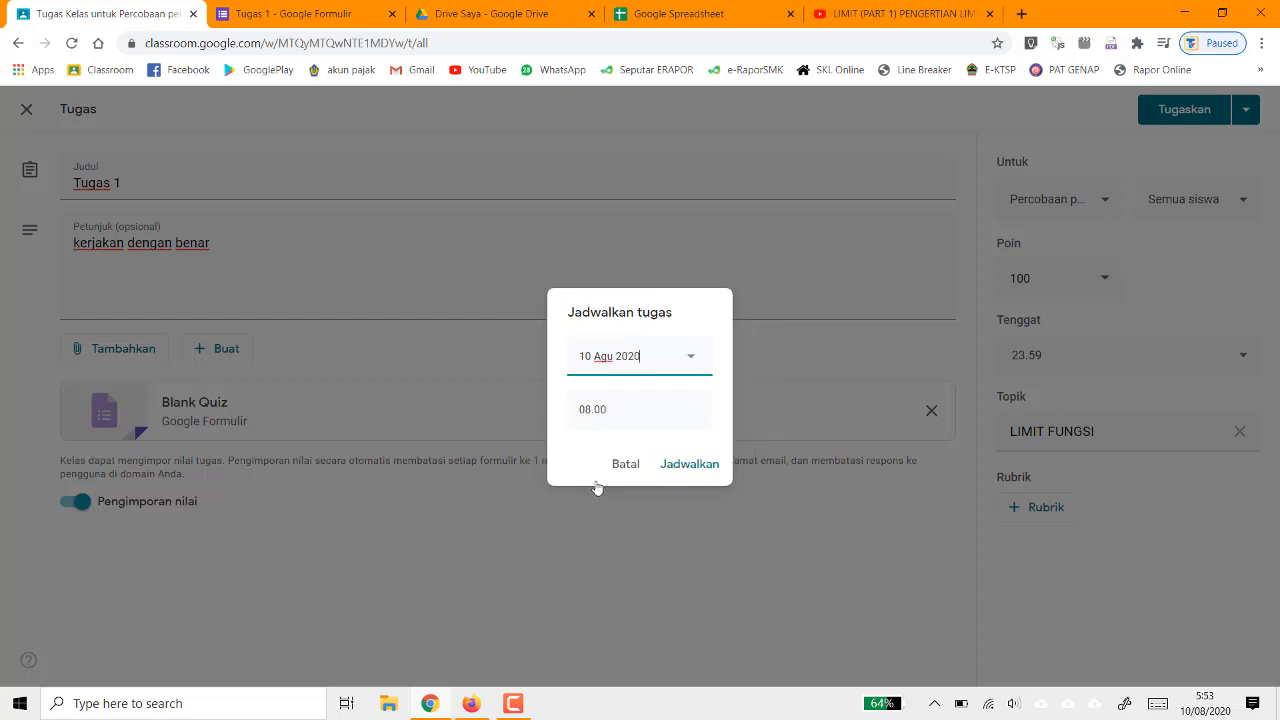
pyautogui.click(673, 468)
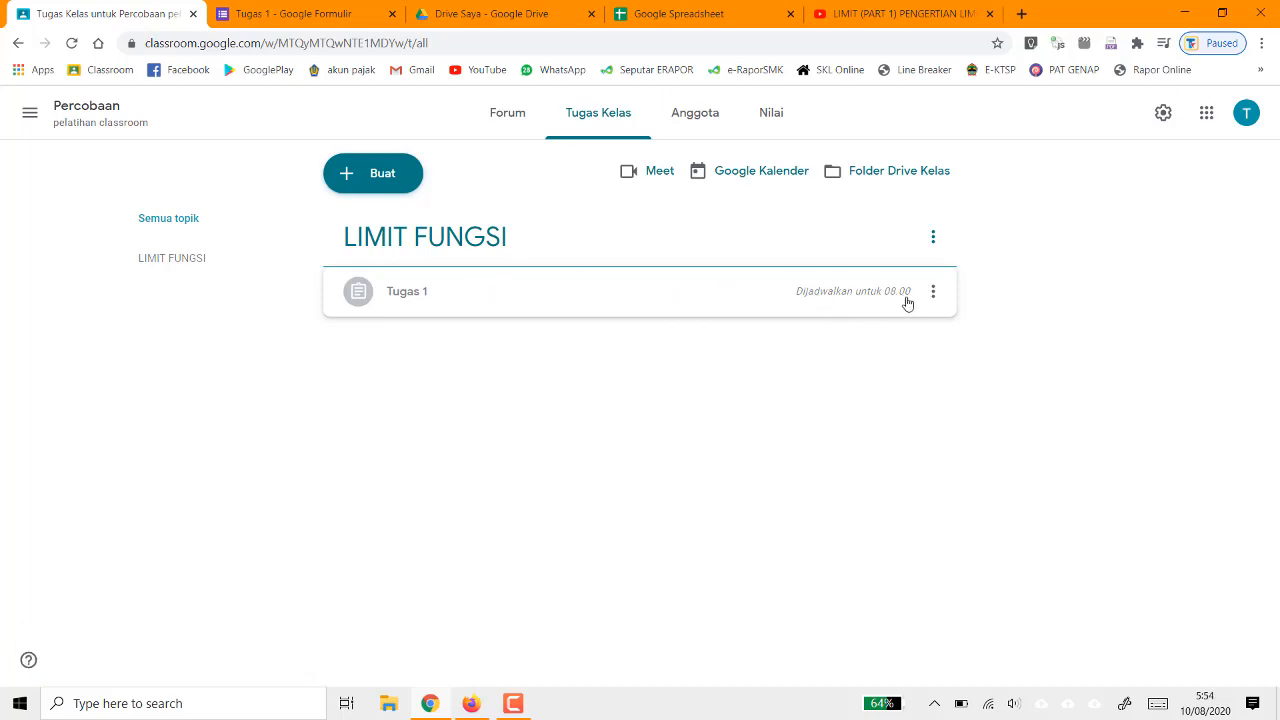
# - Edit the scheduled Tugas 1 assignment to remove its schedule and assign it to the students immediately
pyautogui.click(933, 295)
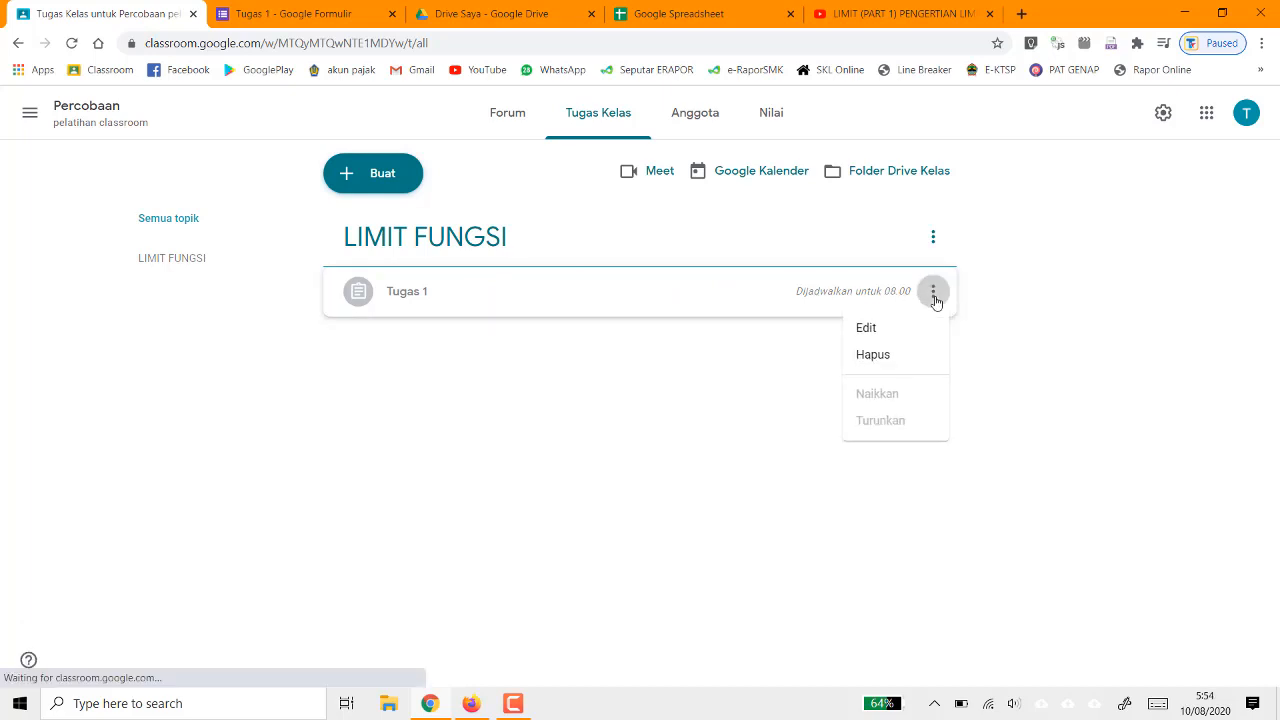
pyautogui.click(889, 329)
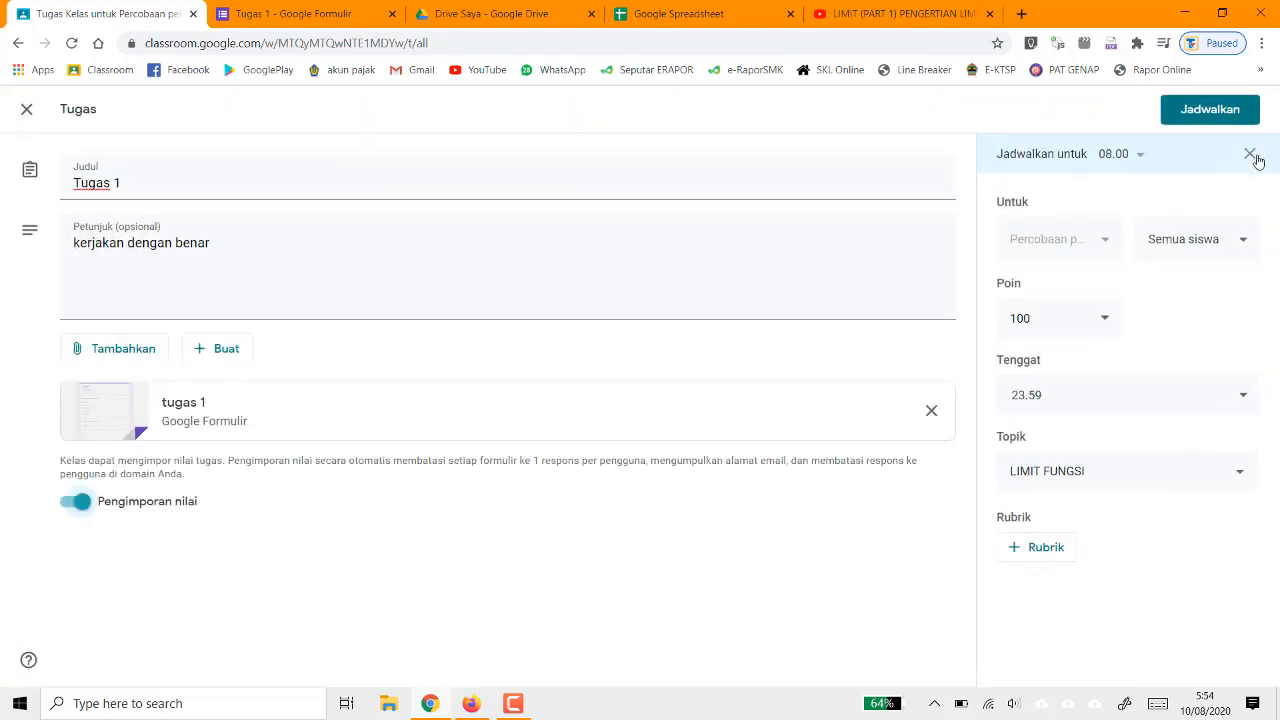
pyautogui.click(1251, 155)
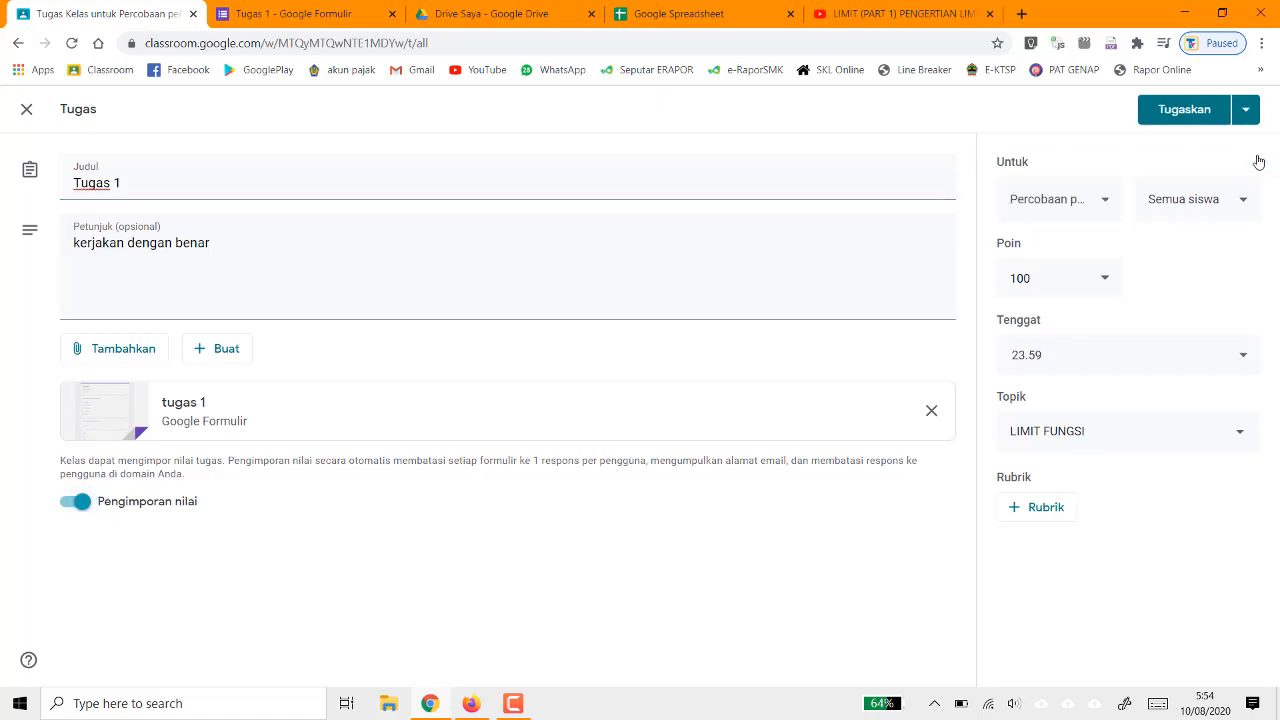
pyautogui.click(1188, 121)
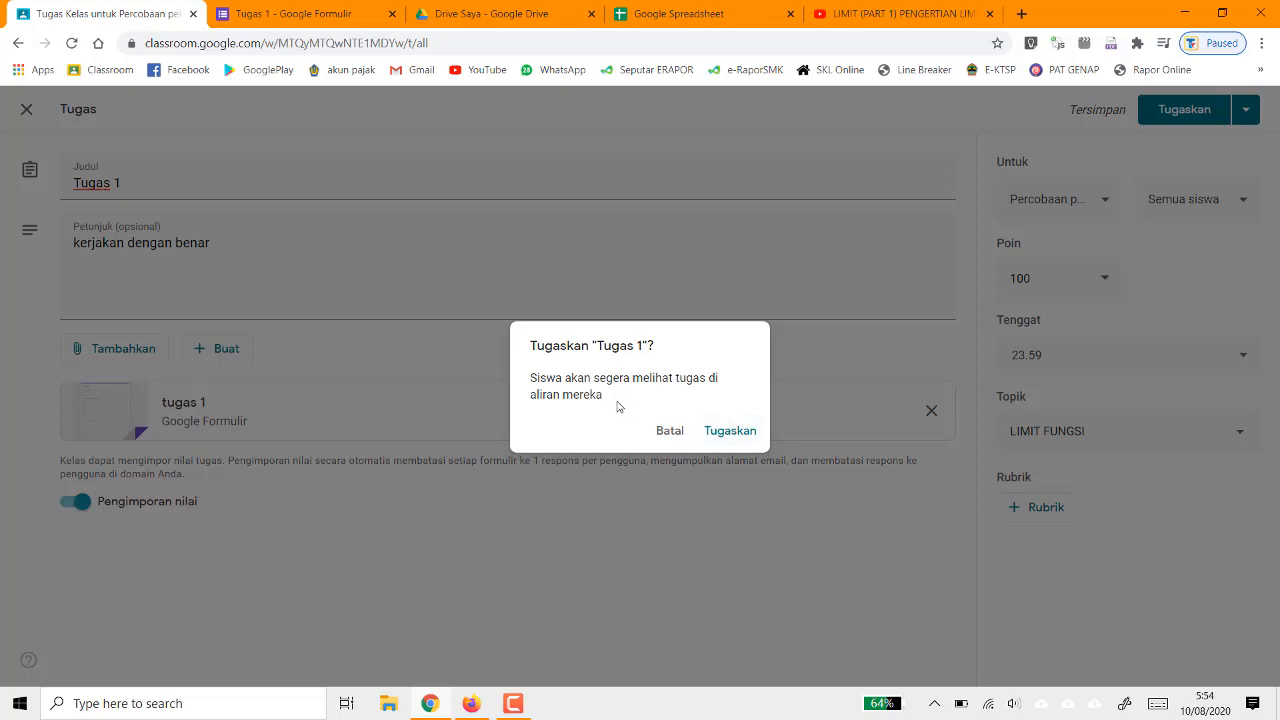
pyautogui.click(730, 431)
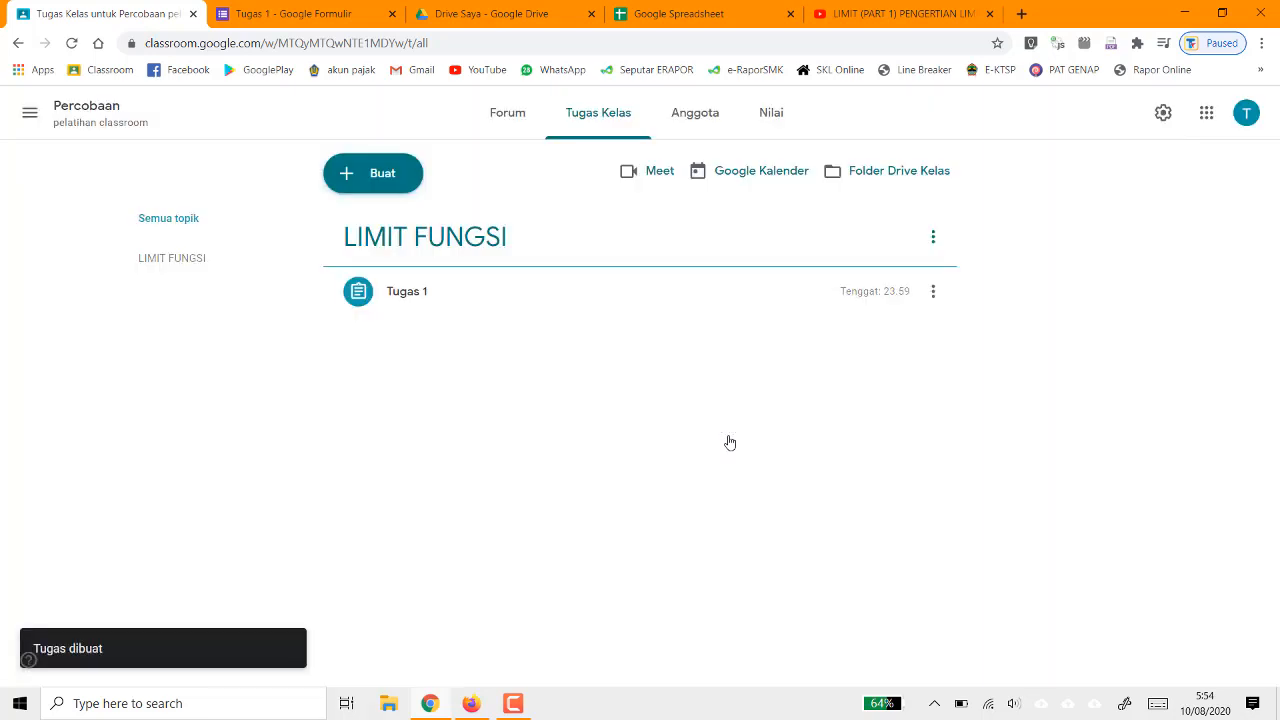
# - Reopen the posted Tugas 1 assignment for editing and save it
pyautogui.click(933, 291)
pyautogui.click(908, 338)
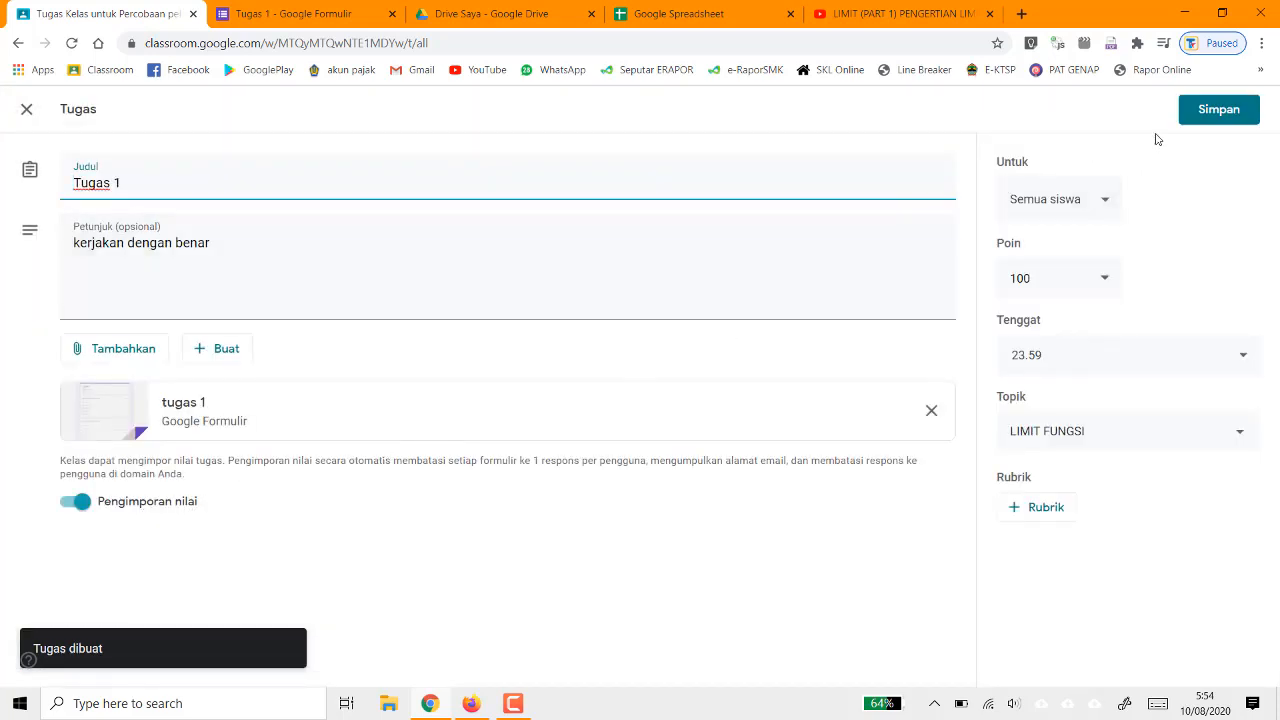
pyautogui.click(1235, 112)
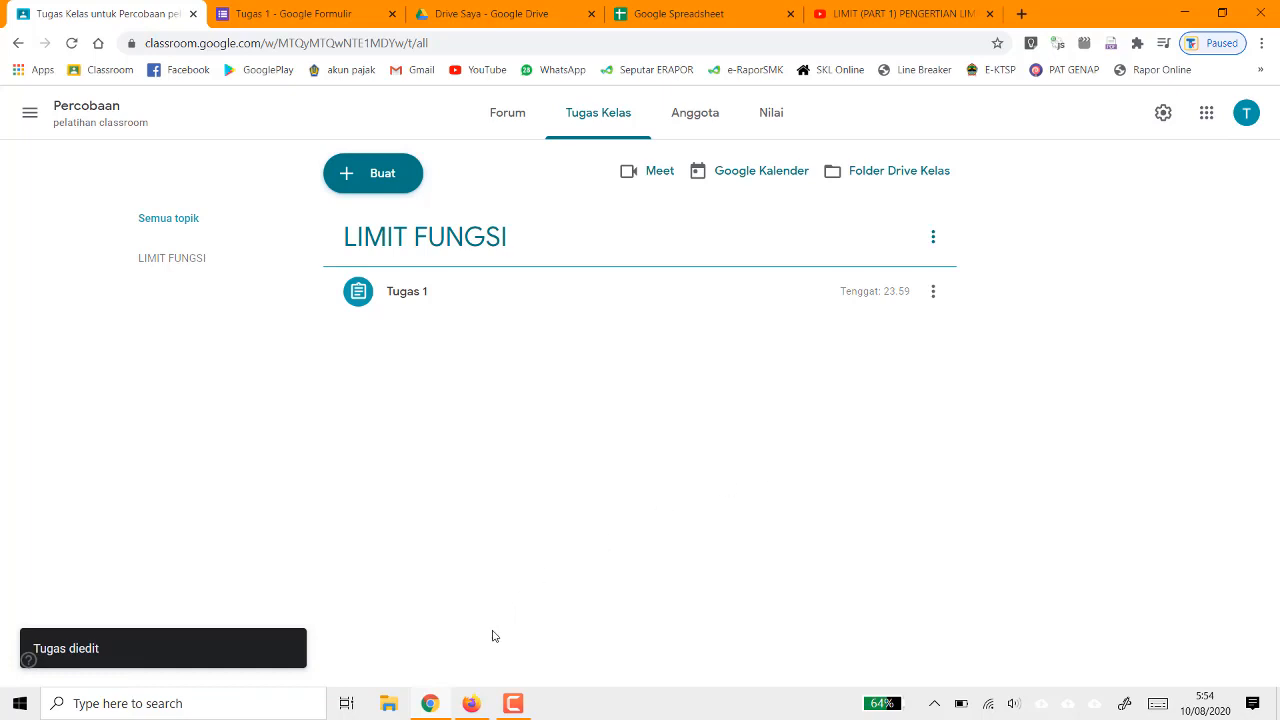
# - Switch to the student account in Firefox, refresh the Percobaan classwork, and open the quiz form attached to Tugas 1
pyautogui.click(474, 708)
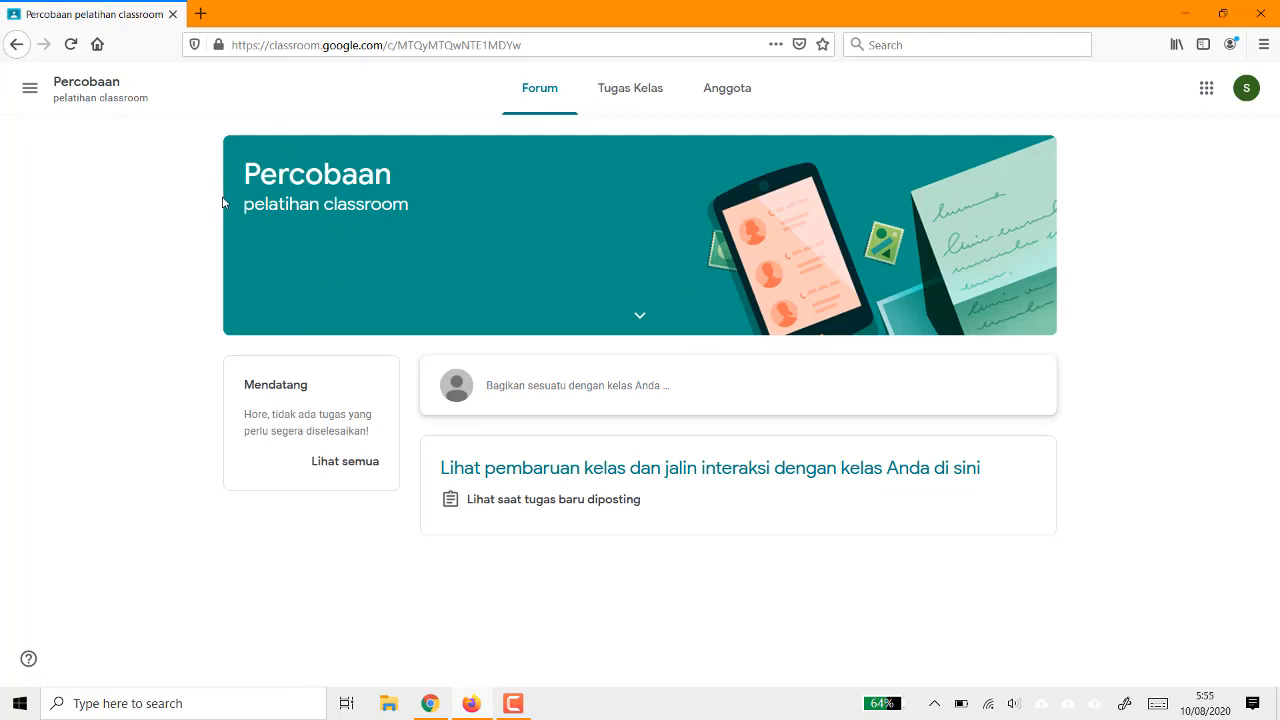
pyautogui.click(614, 110)
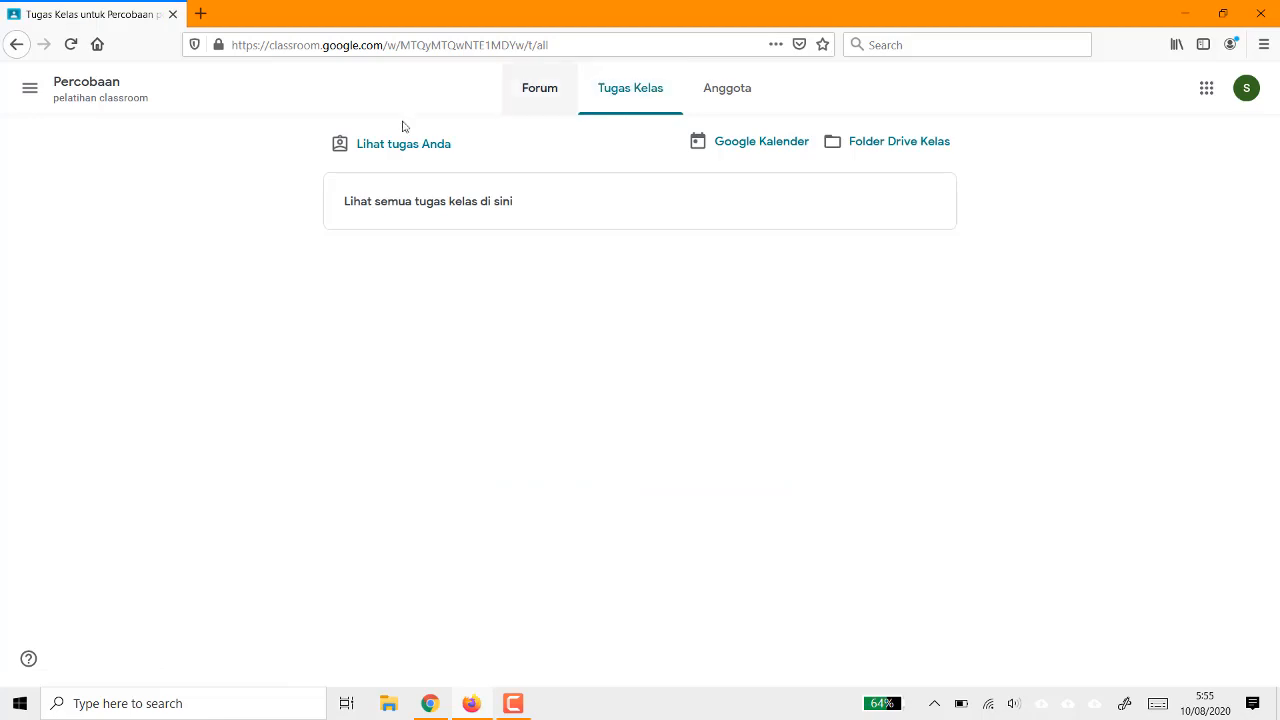
pyautogui.click(70, 44)
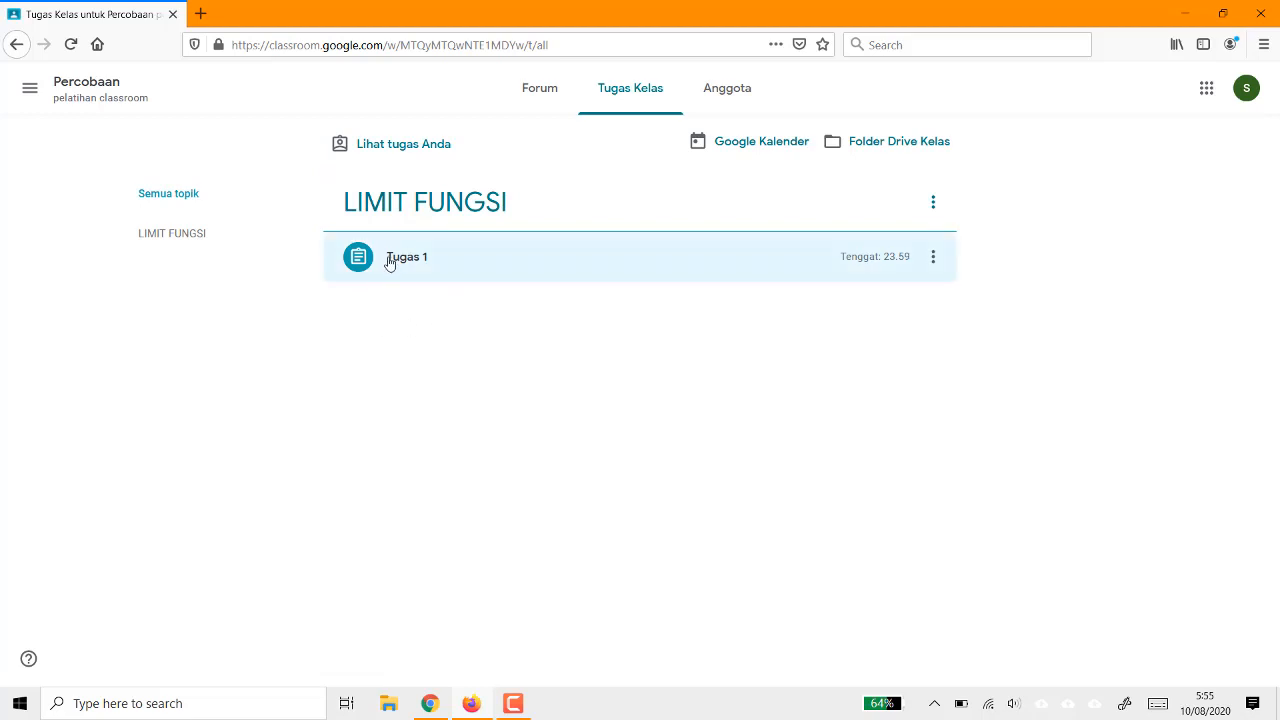
pyautogui.click(474, 271)
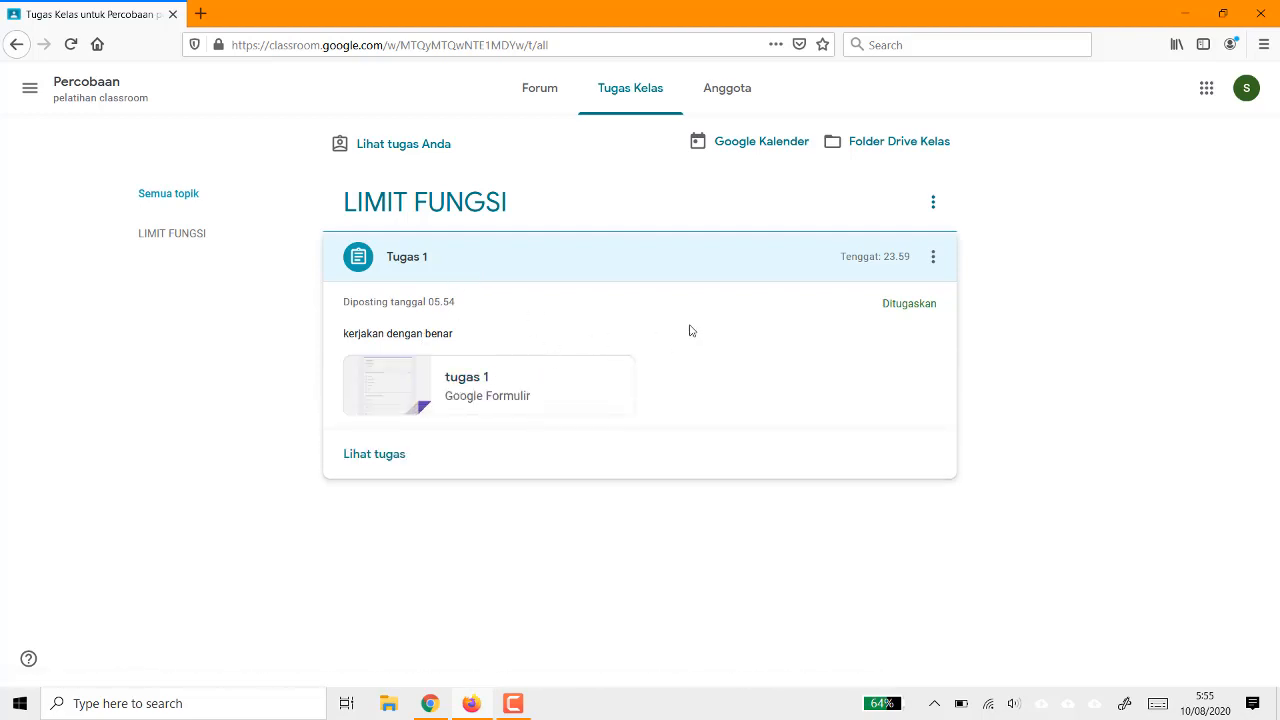
pyautogui.click(363, 467)
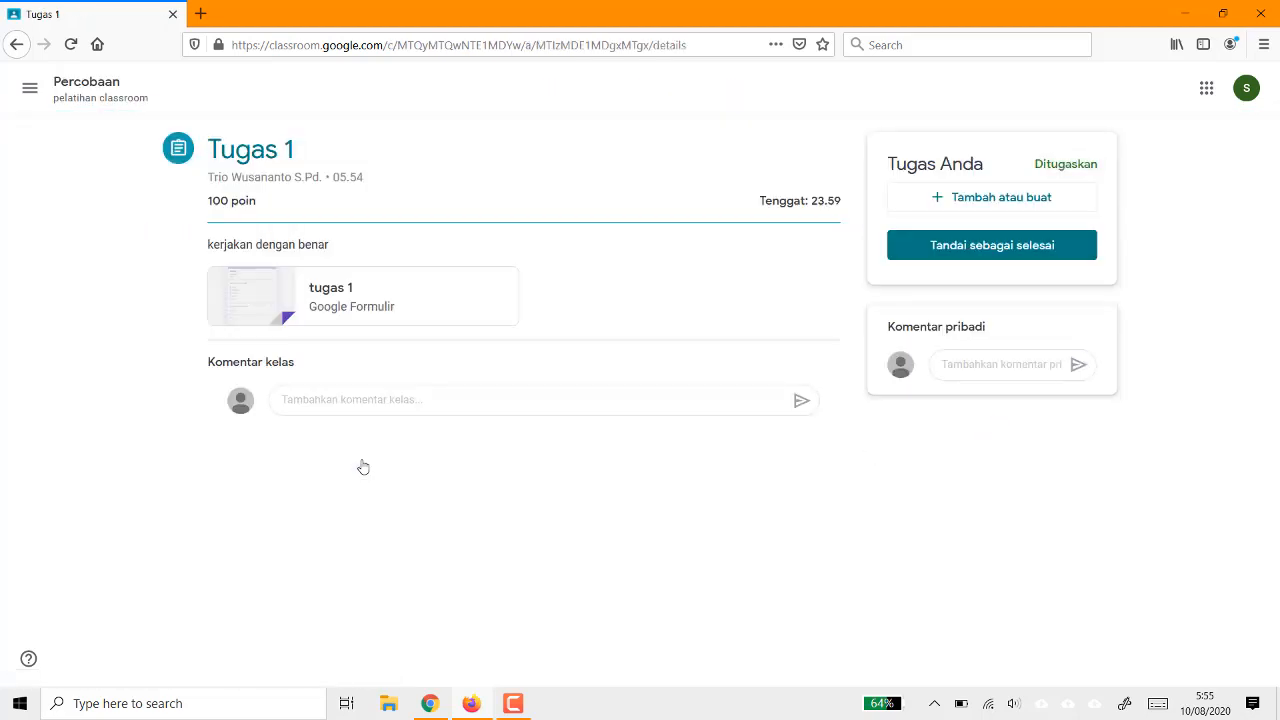
pyautogui.click(334, 300)
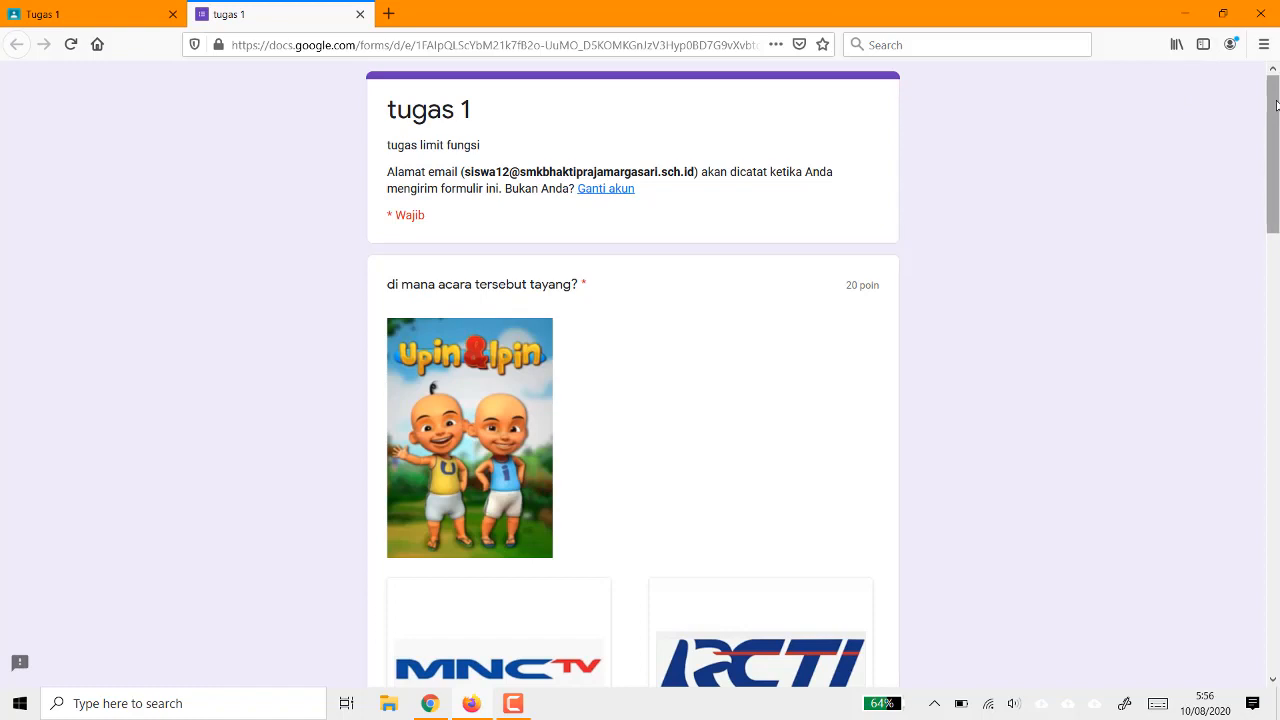
# - Answer the first four quiz questions with Opsi 1 (MNCTV), Doraemon, Covid-19 and 4
pyautogui.moveTo(1275, 105); pyautogui.dragTo(1276, 164)
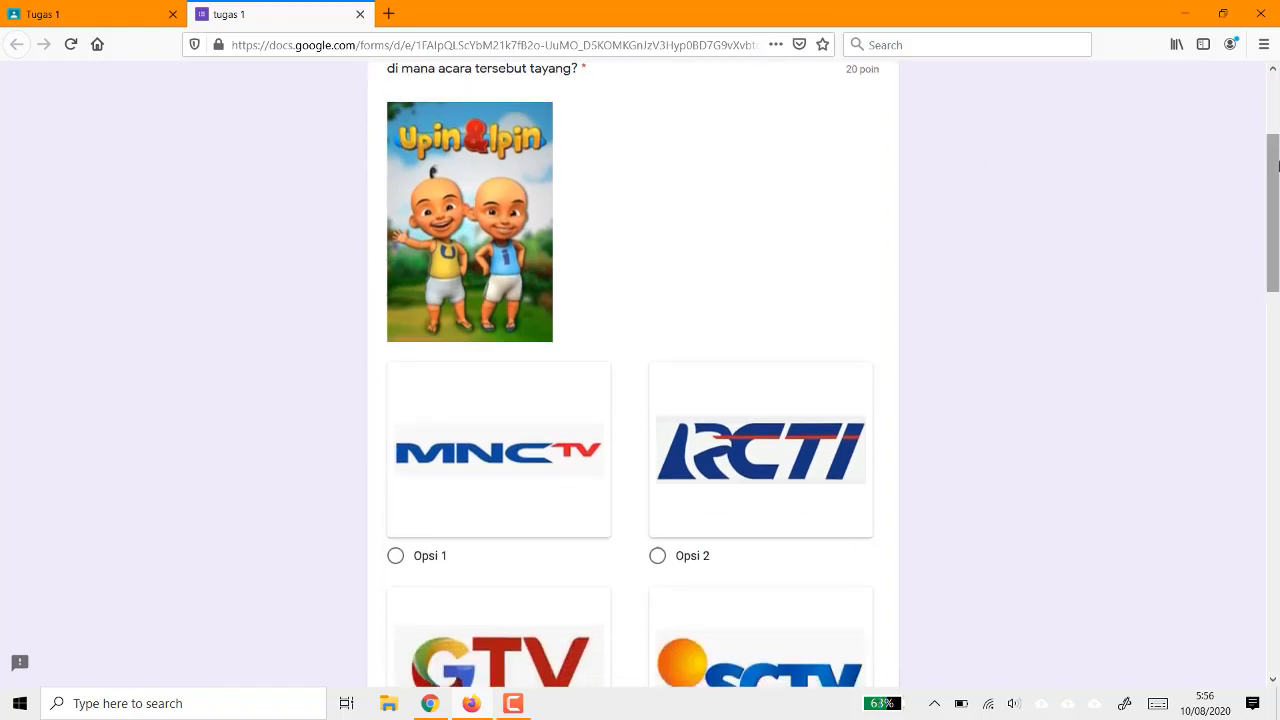
pyautogui.moveTo(1278, 165); pyautogui.dragTo(1278, 232)
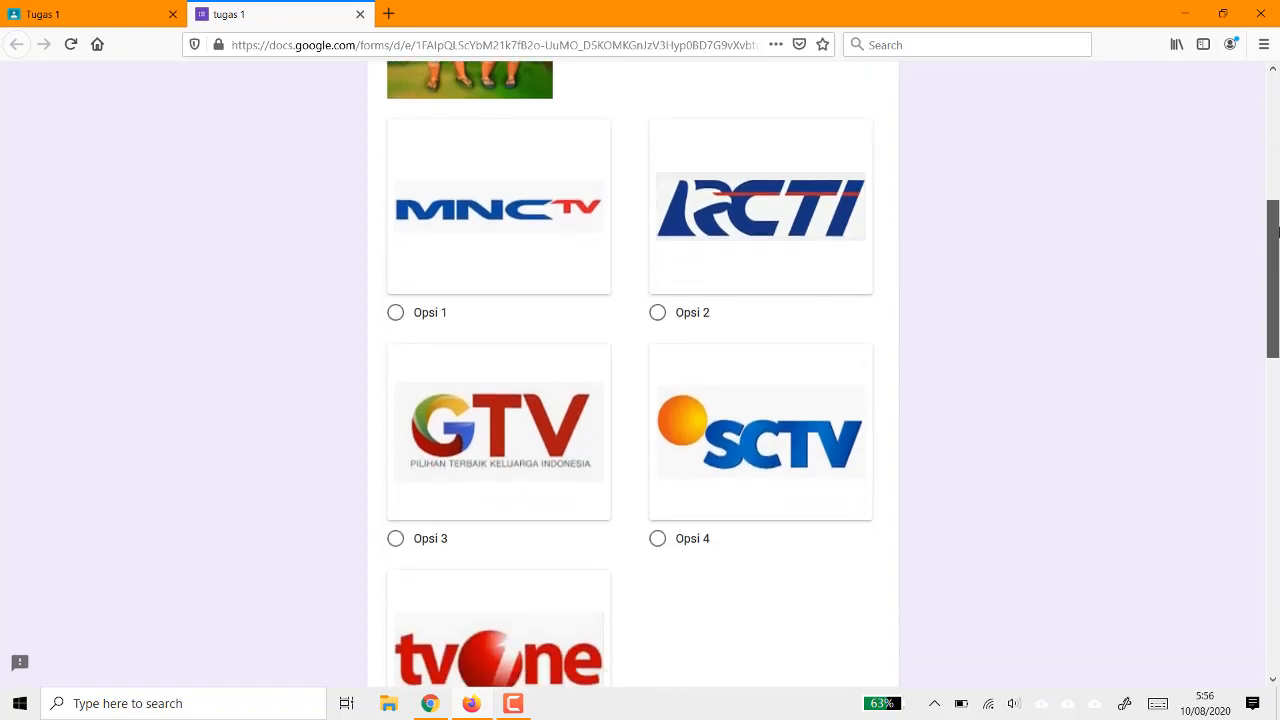
pyautogui.click(395, 314)
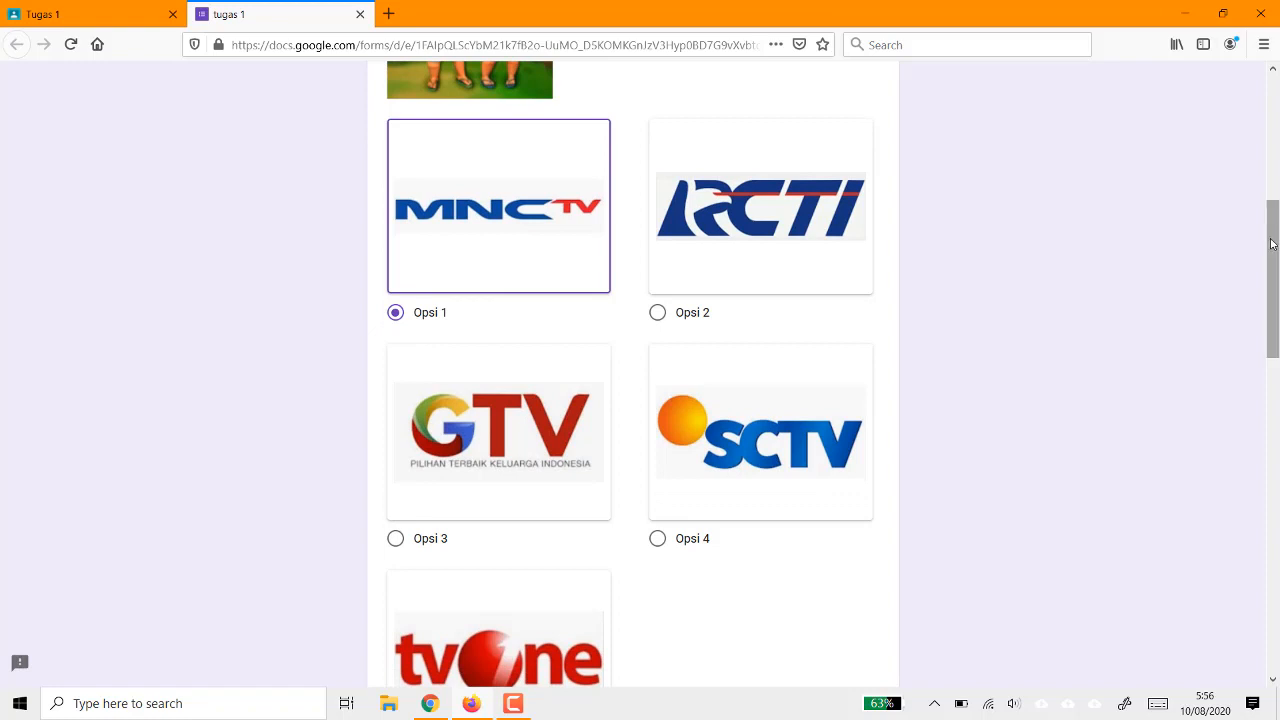
pyautogui.moveTo(1275, 245); pyautogui.dragTo(1275, 258)
pyautogui.scroll(-6, 1273, 290)
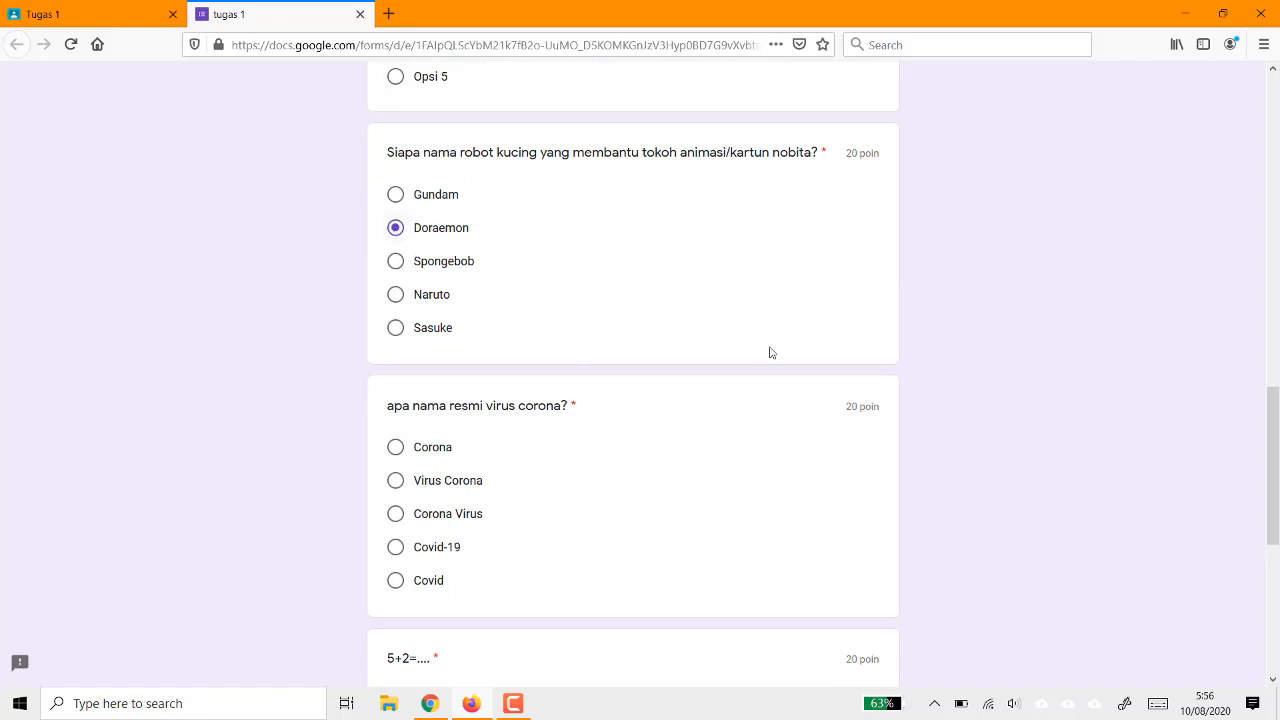
pyautogui.moveTo(1277, 428); pyautogui.dragTo(1278, 510)
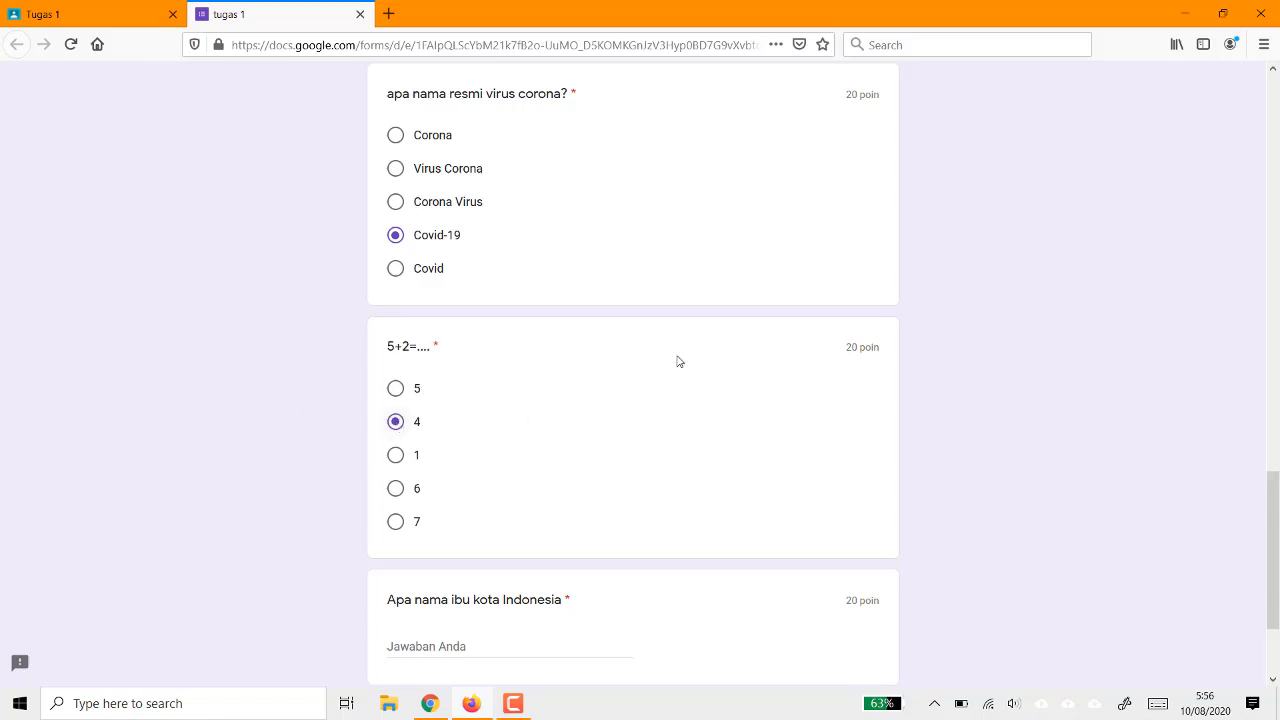
# - Answer the question about Indonesia's capital with "Jakarta" and submit the quiz
pyautogui.scroll(-3, 1276, 519)
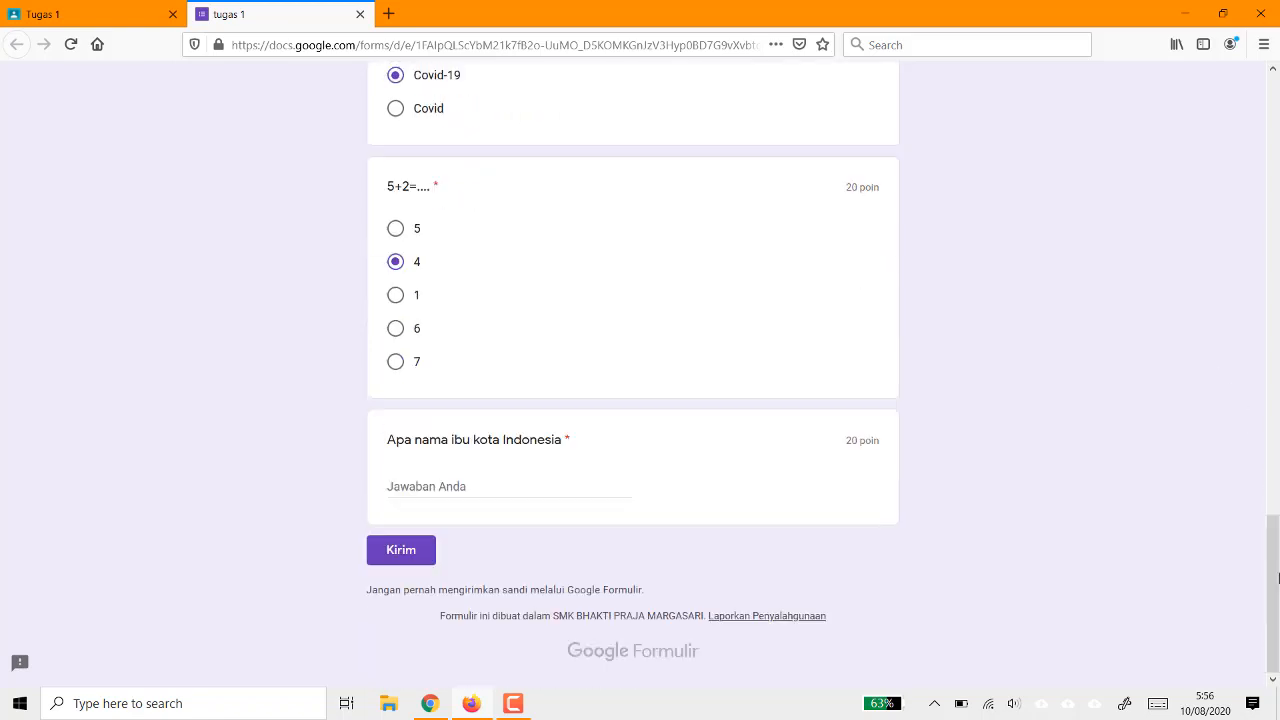
pyautogui.click(529, 486)
pyautogui.write('J')
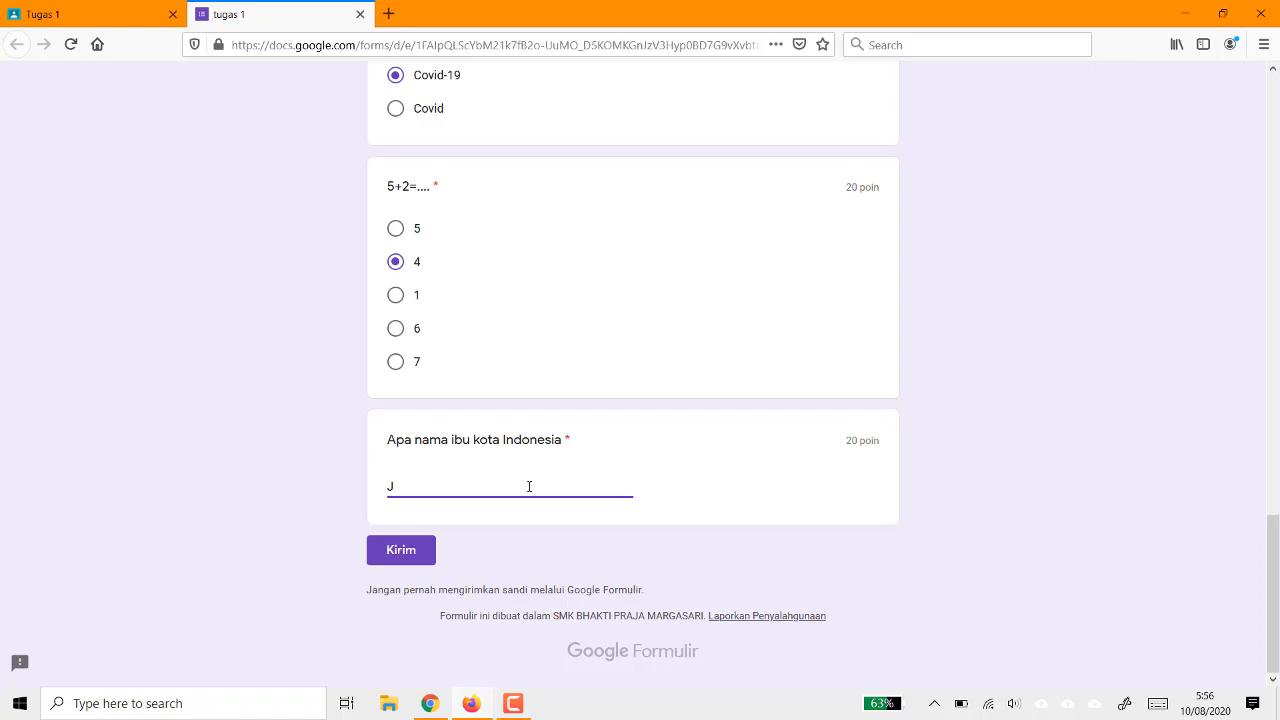
pyautogui.write('ak')
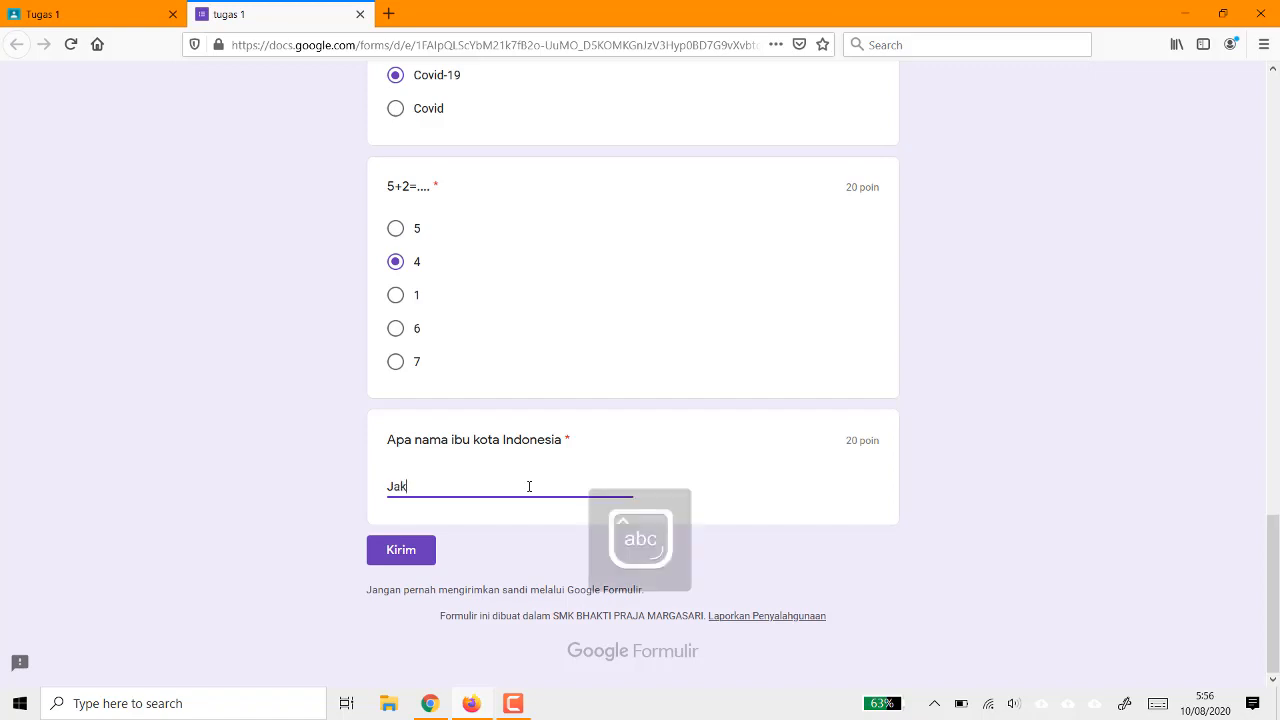
pyautogui.write('arta')
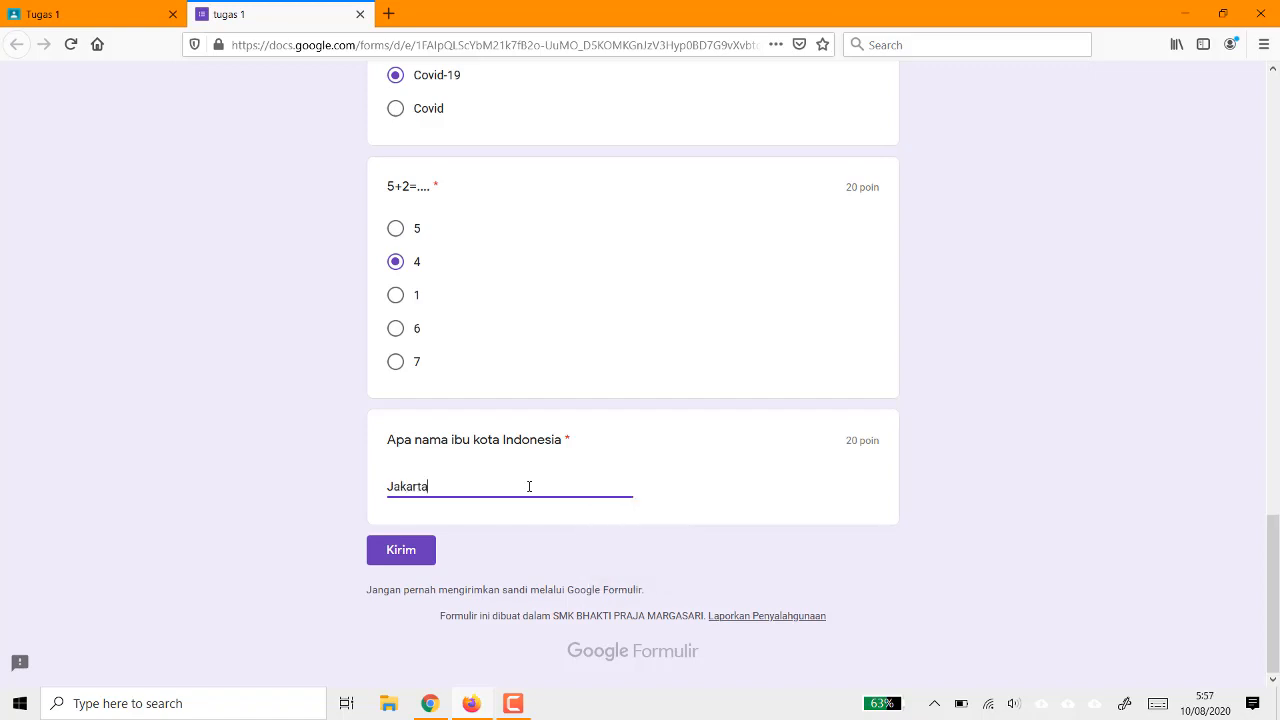
pyautogui.click(403, 550)
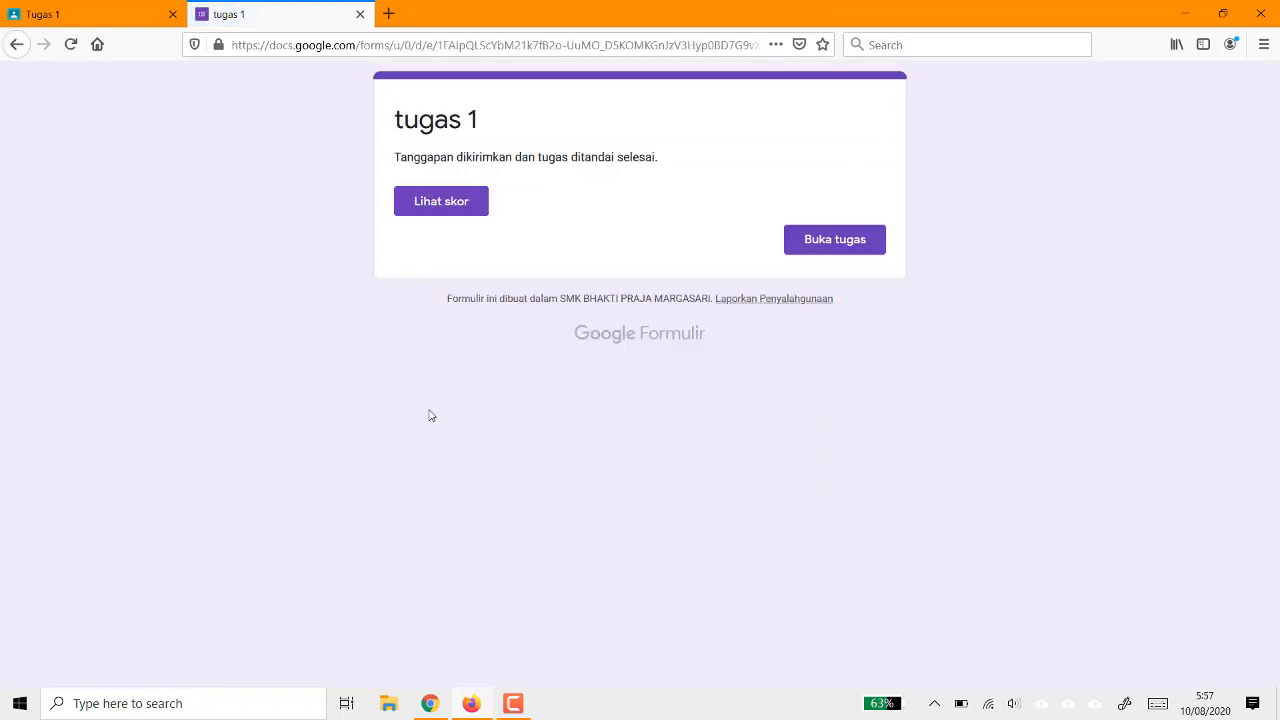
# - View the submitted quiz's score, close it, and open the Tugas 1 assignment page to check its submission status
pyautogui.click(445, 205)
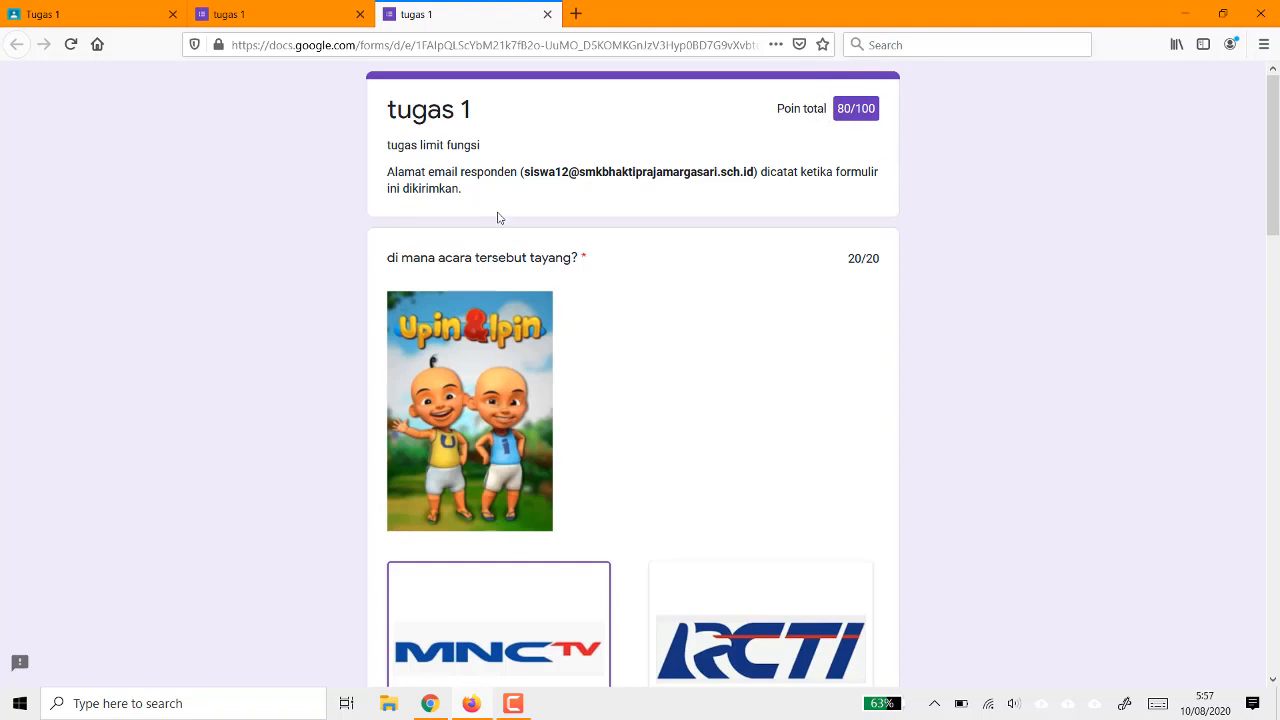
pyautogui.click(548, 15)
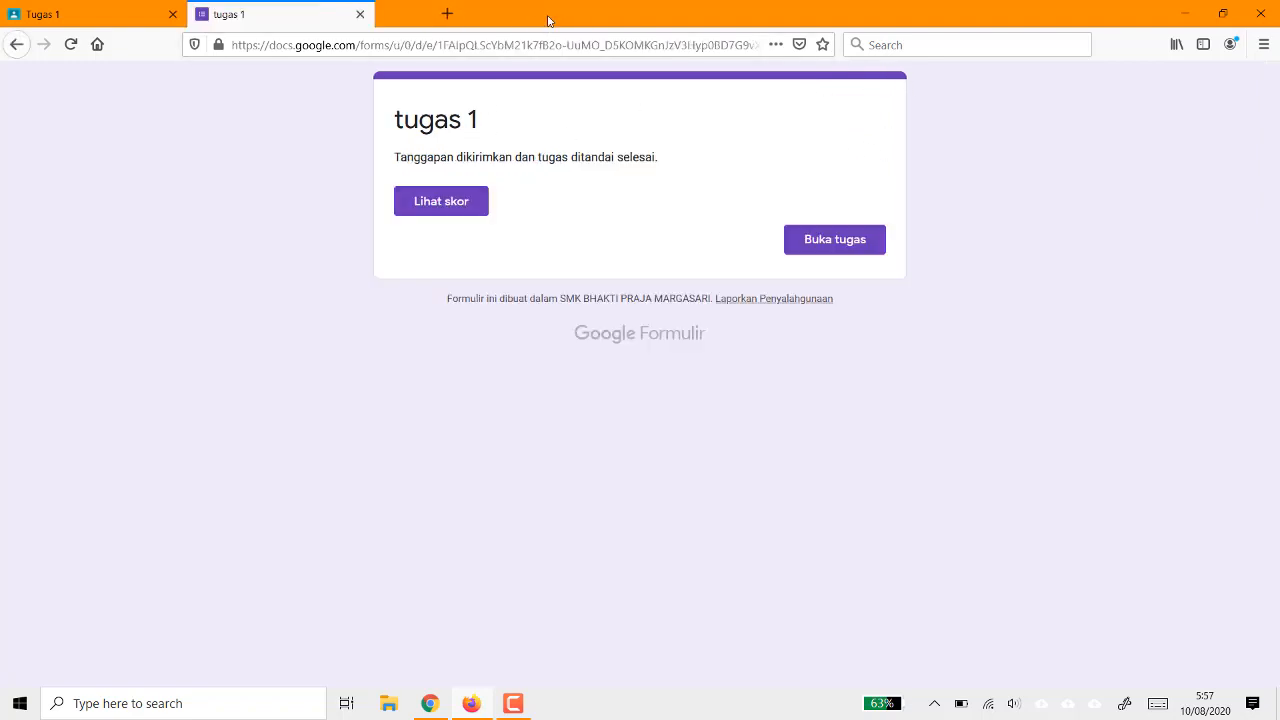
pyautogui.click(832, 246)
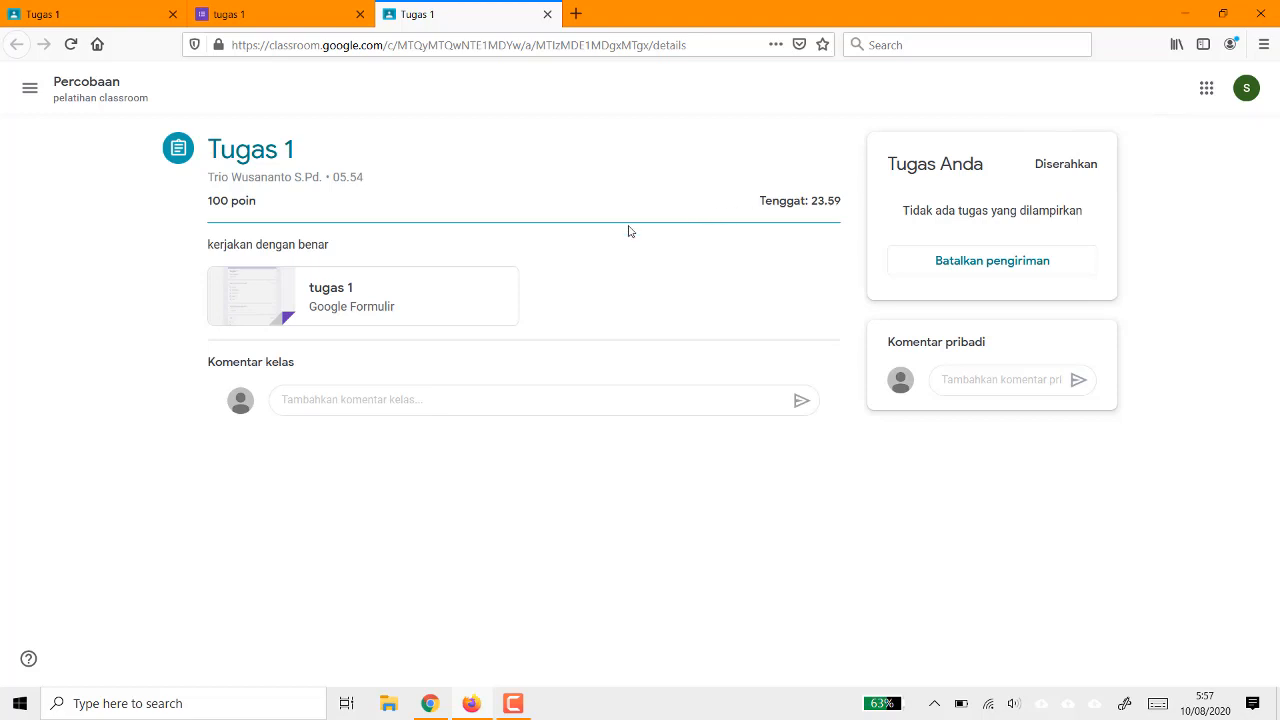
# - Switch to the teacher account in Chrome and open the student work for Tugas 1
pyautogui.click(433, 709)
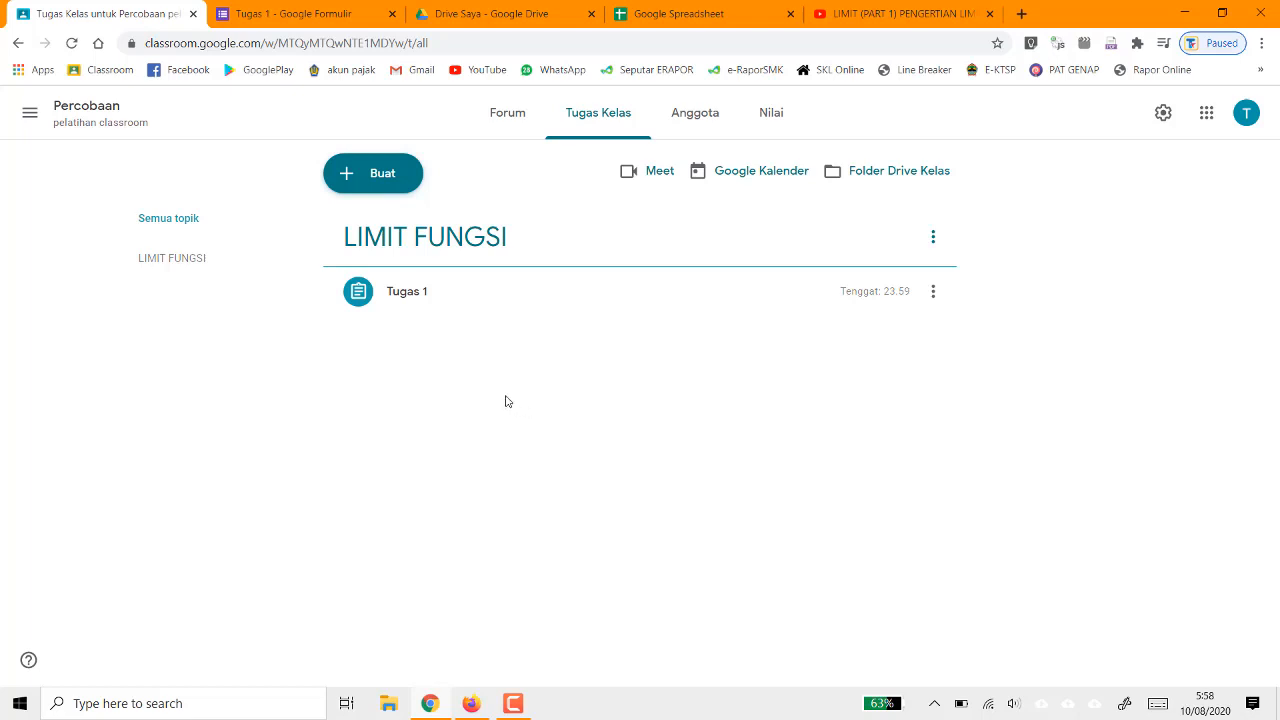
pyautogui.click(408, 298)
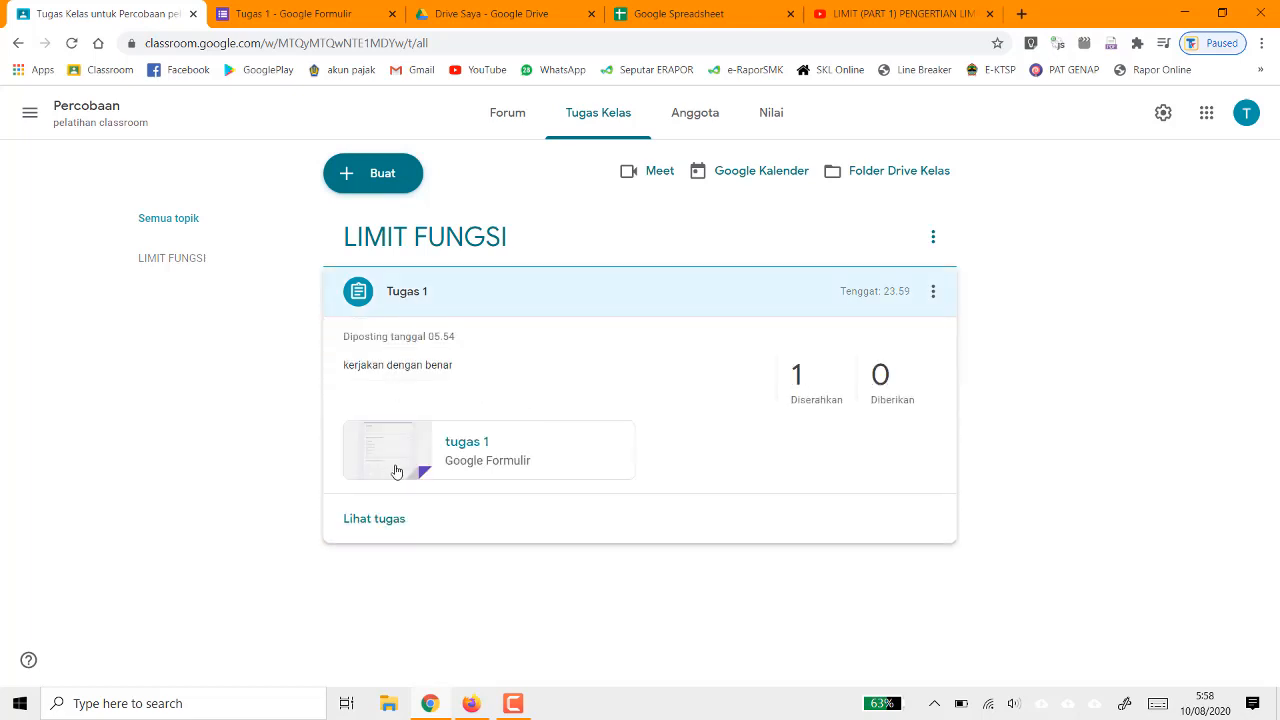
pyautogui.click(384, 524)
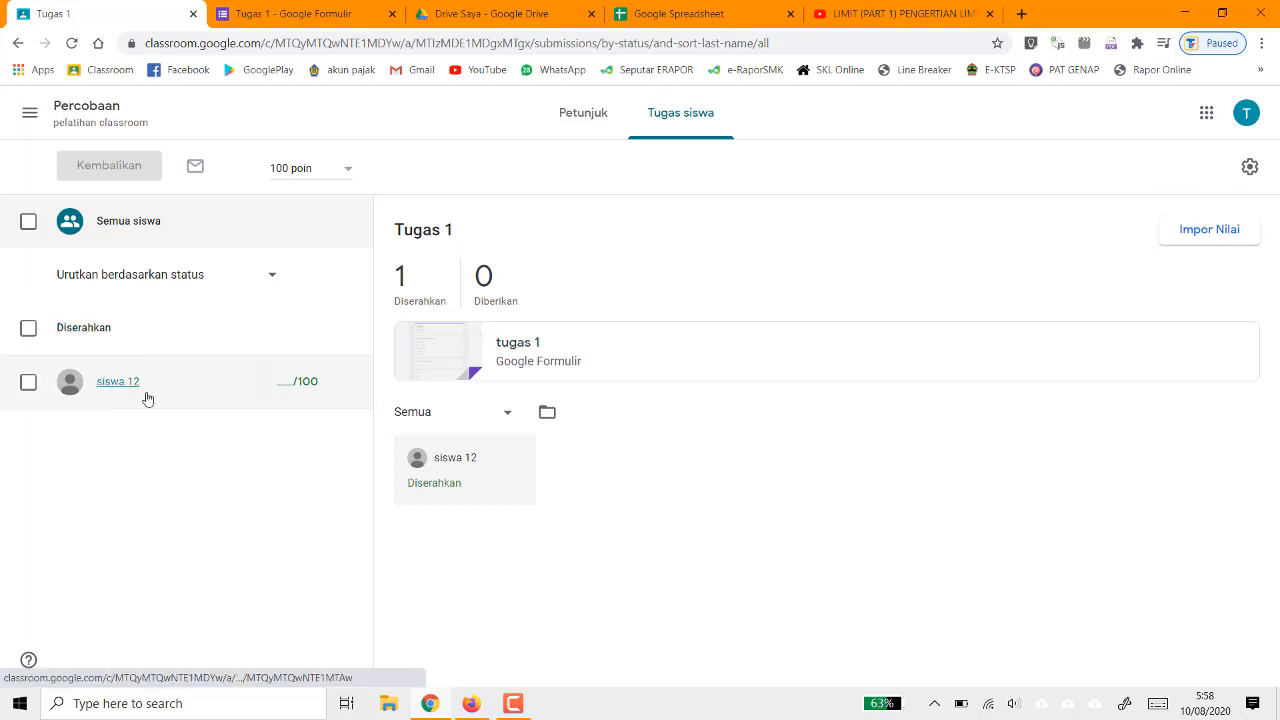
# - Import the Tugas 1 quiz grades and return the graded work to all students
pyautogui.click(1204, 238)
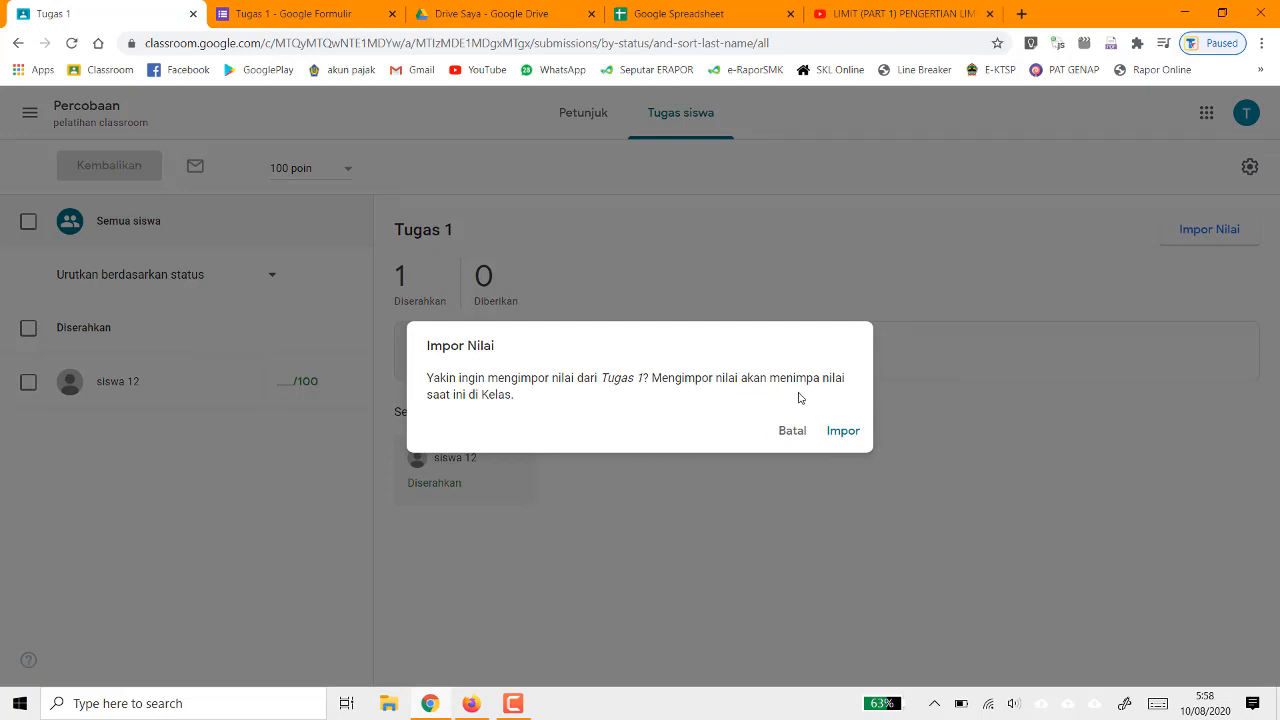
pyautogui.click(843, 433)
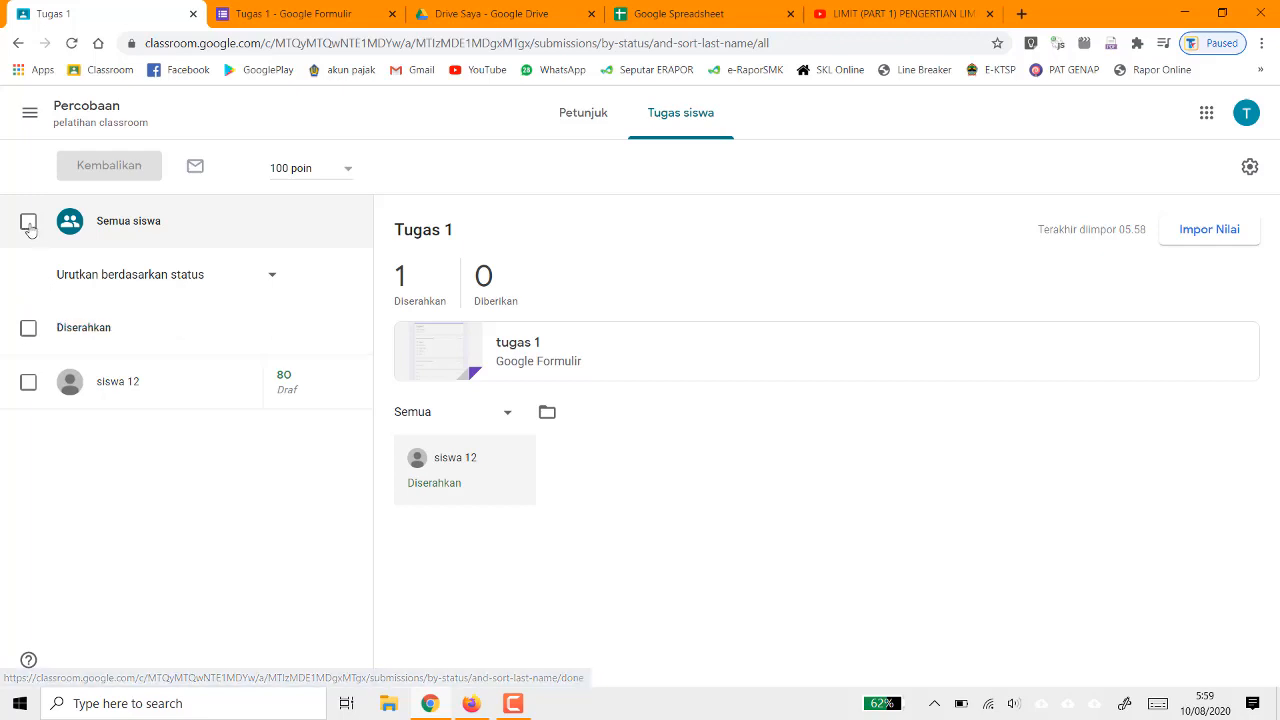
pyautogui.click(28, 222)
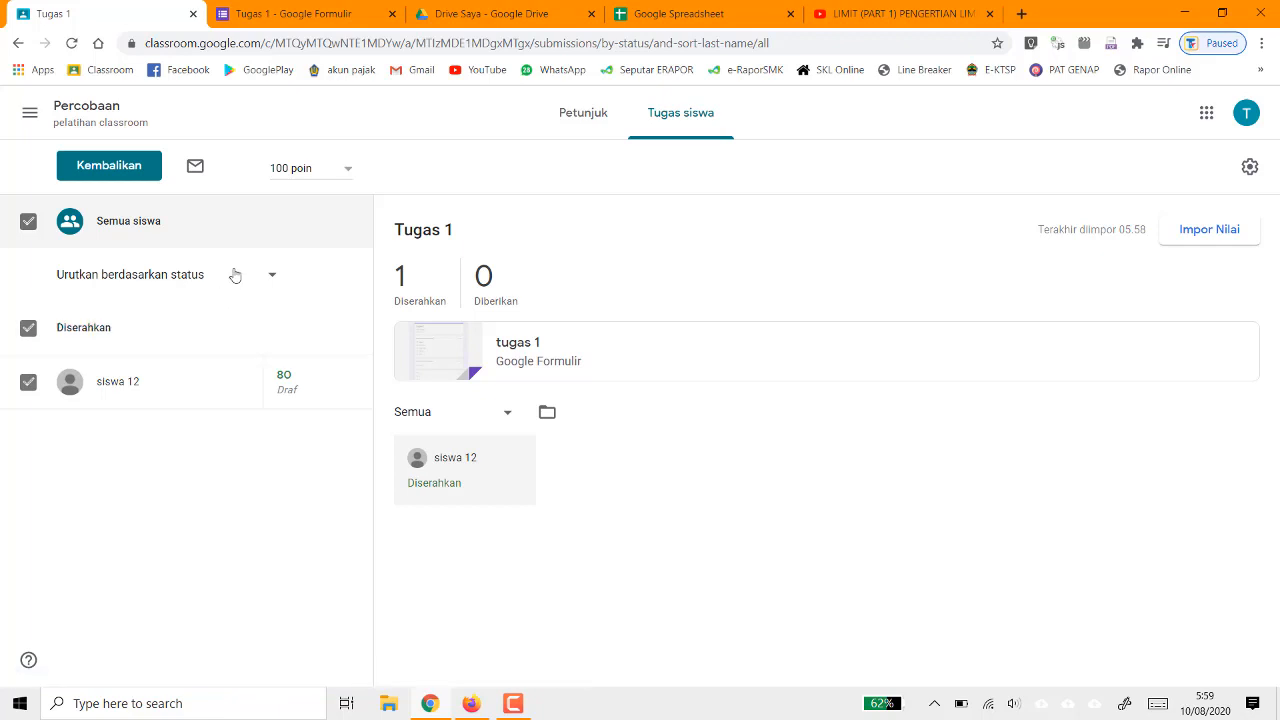
pyautogui.click(111, 168)
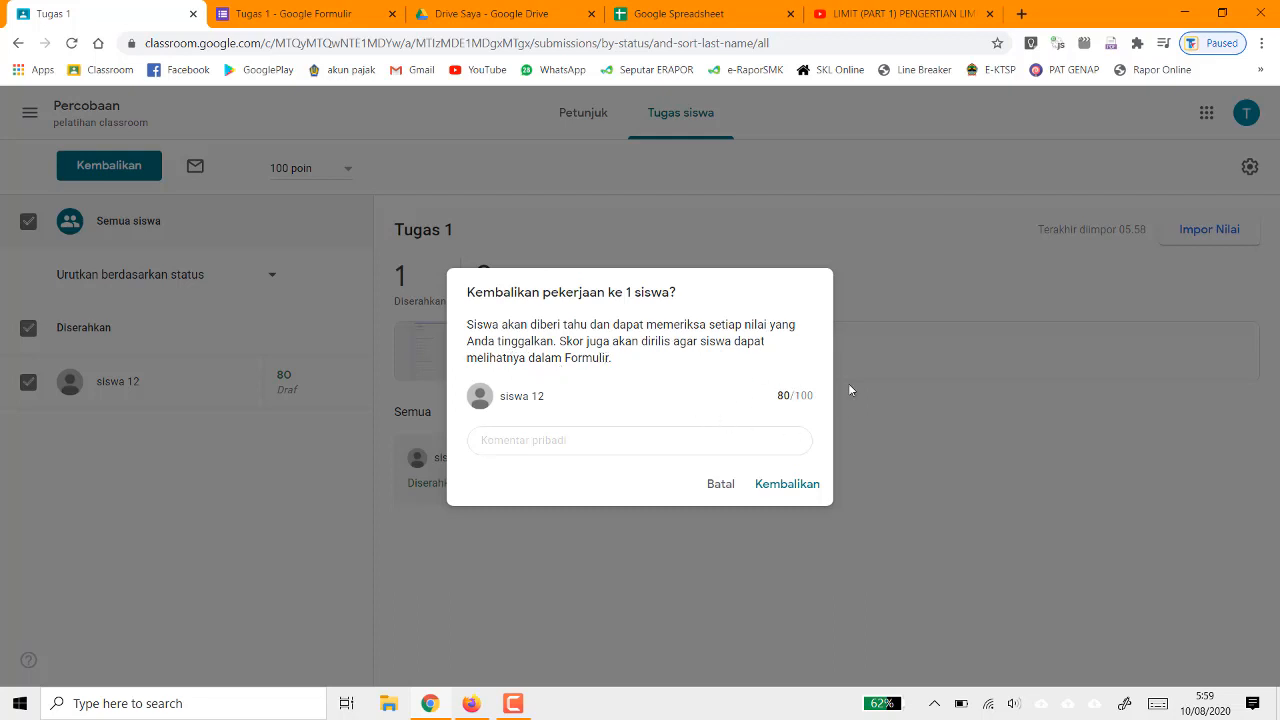
pyautogui.click(784, 487)
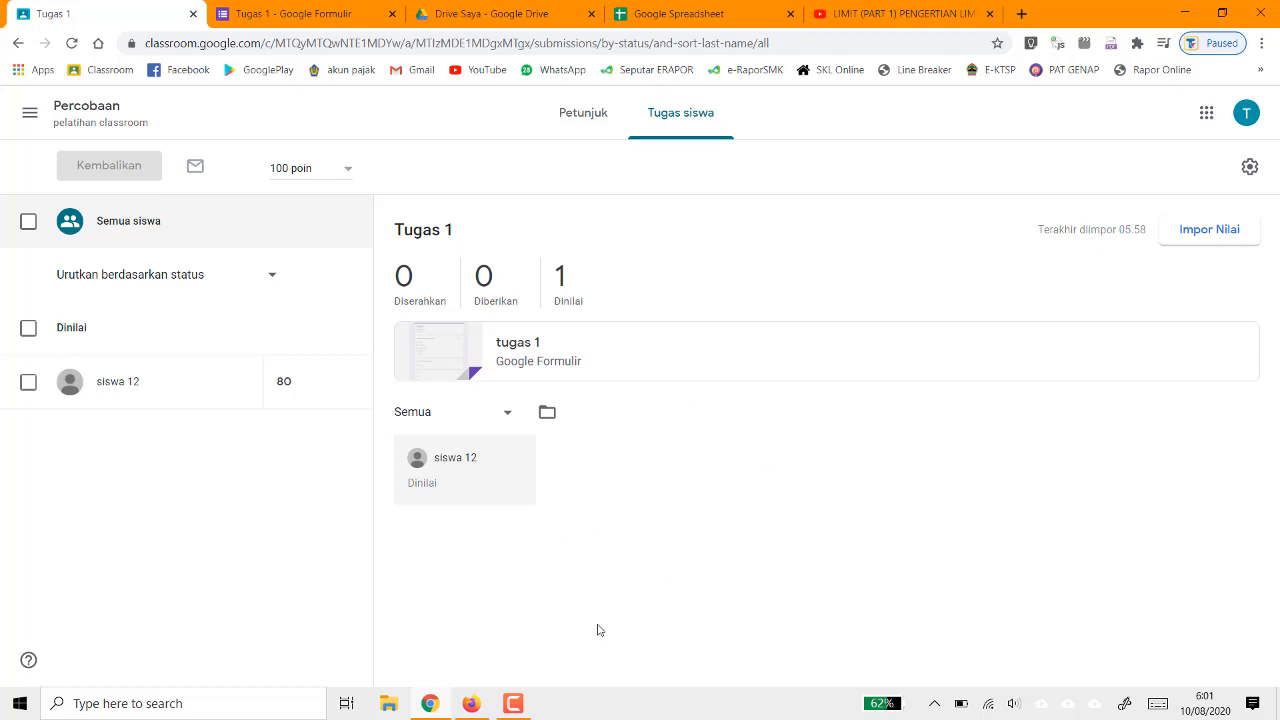
pyautogui.click(520, 710)
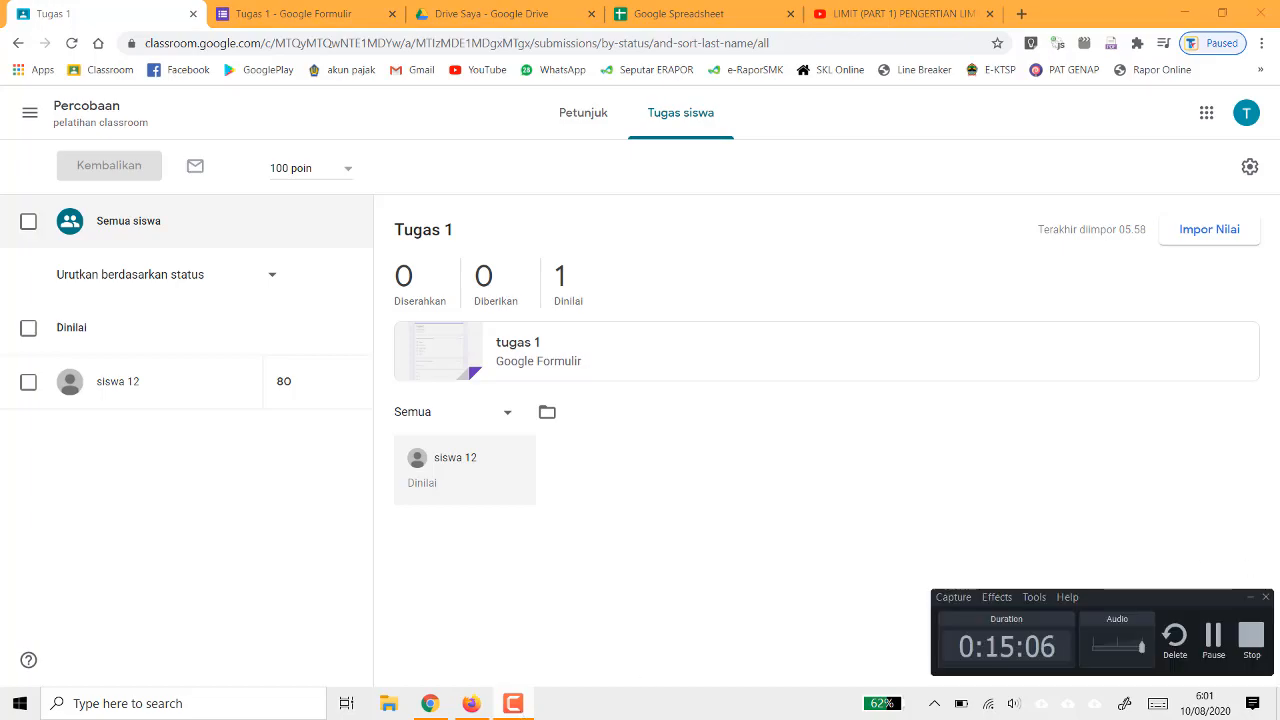
pyautogui.click(1250, 636)
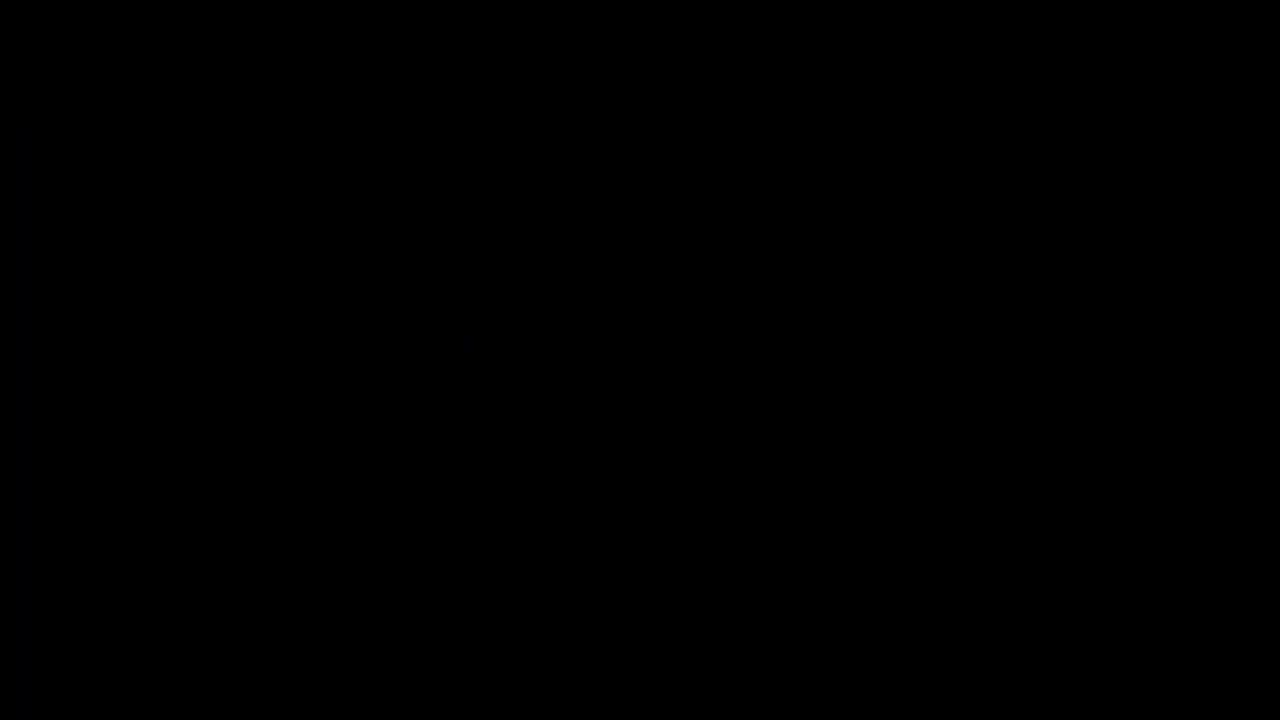